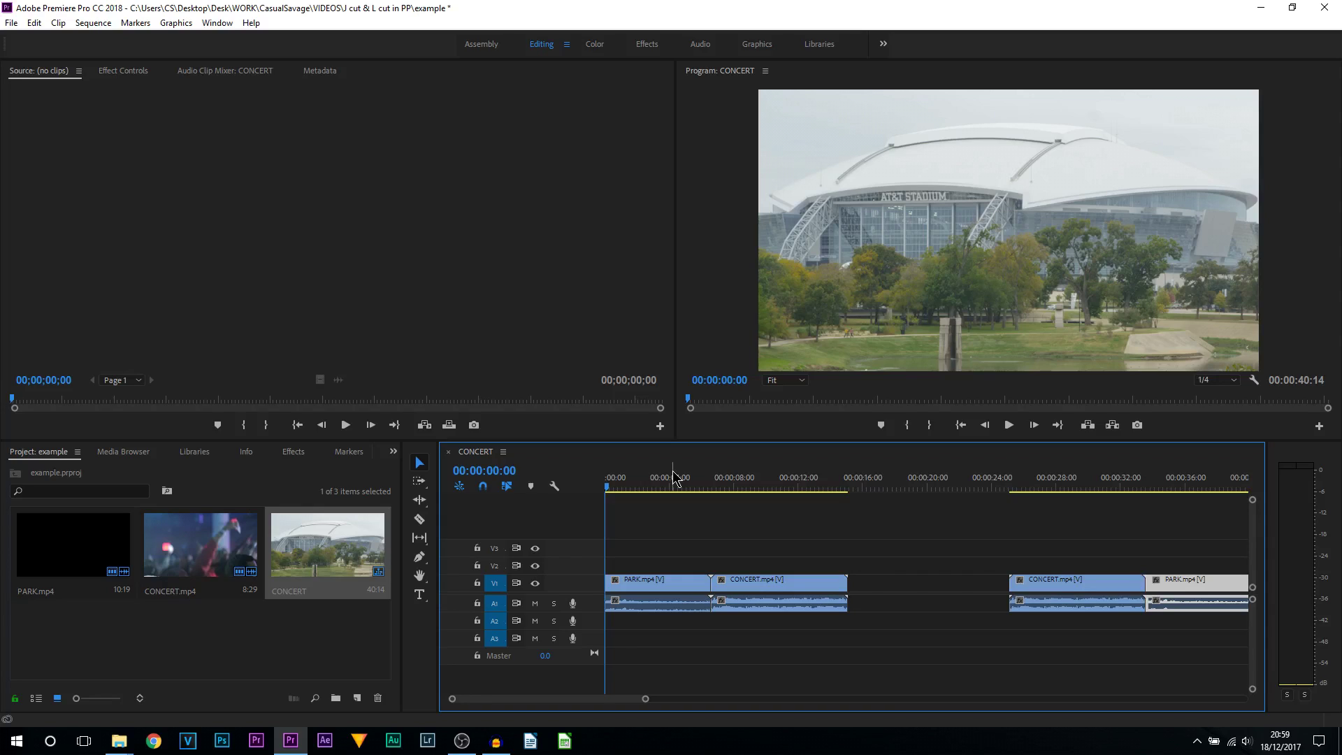
Zoom the timeline to the first 16 seconds and scrub across the PARK-to-CONCERT cut near 6 seconds
{"action": "left_click", "coordinate": [676, 478]}
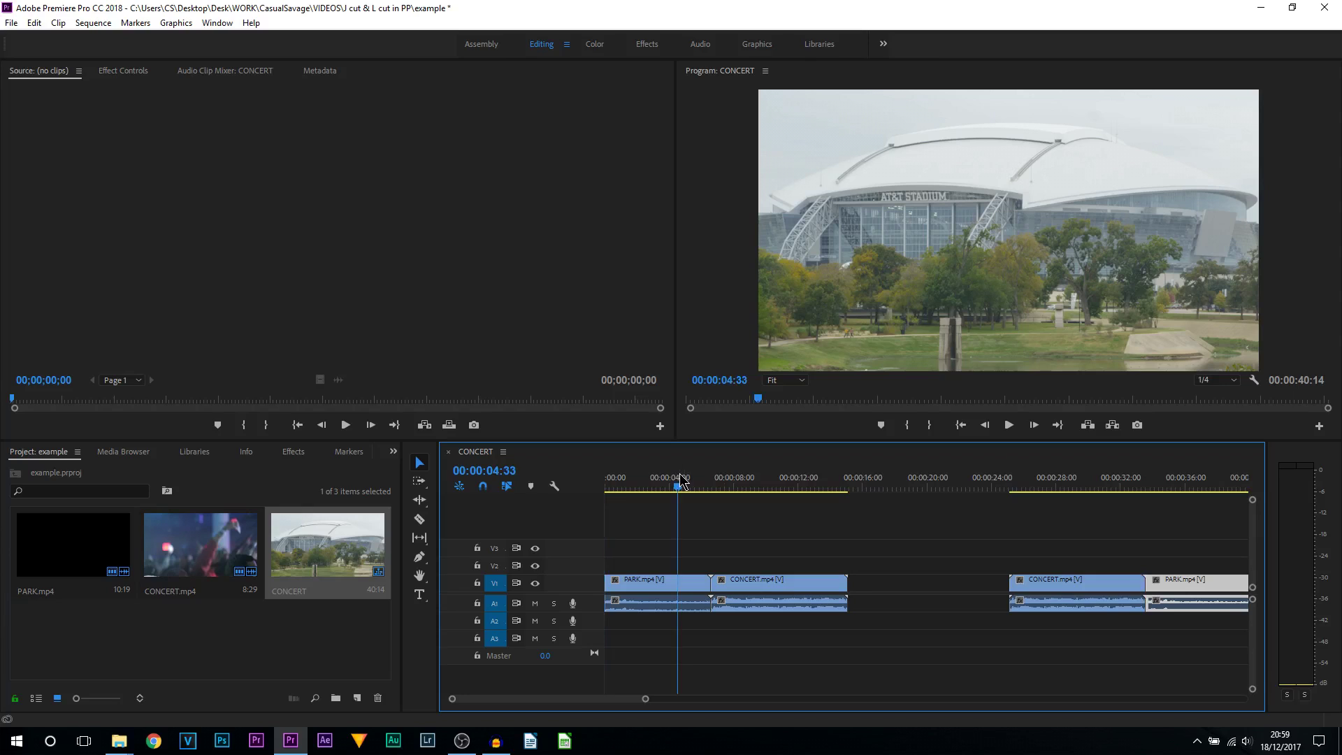
{"action": "left_click_drag", "start_coordinate": [646, 704], "coordinate": [608, 710]}
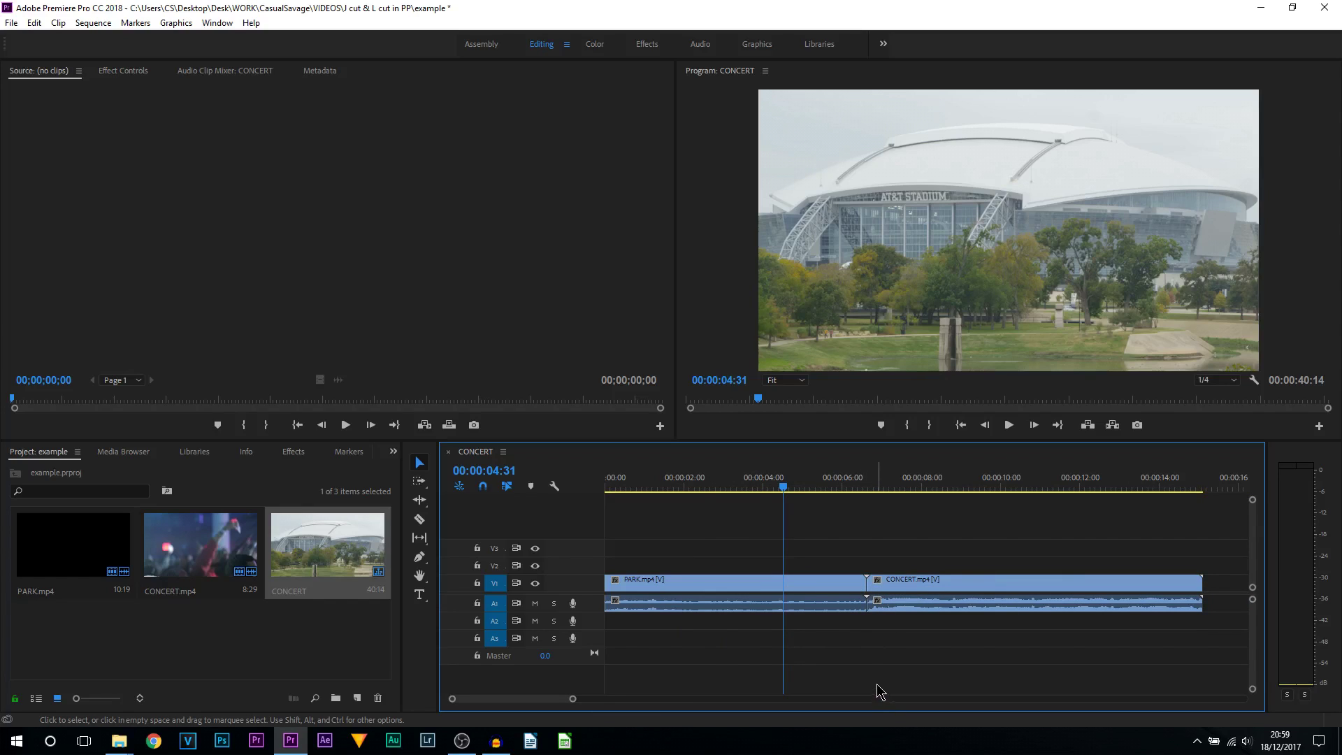
{"action": "left_click", "coordinate": [920, 584]}
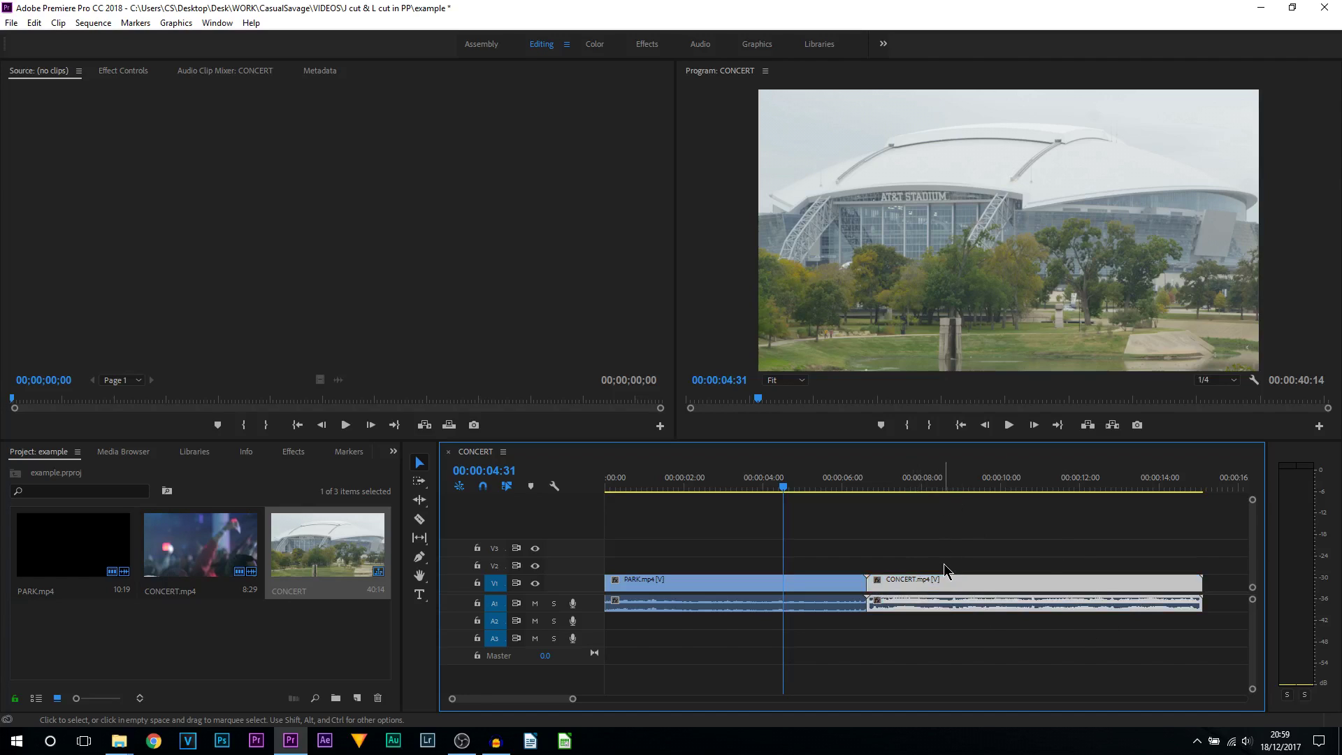
{"action": "left_click", "coordinate": [939, 486]}
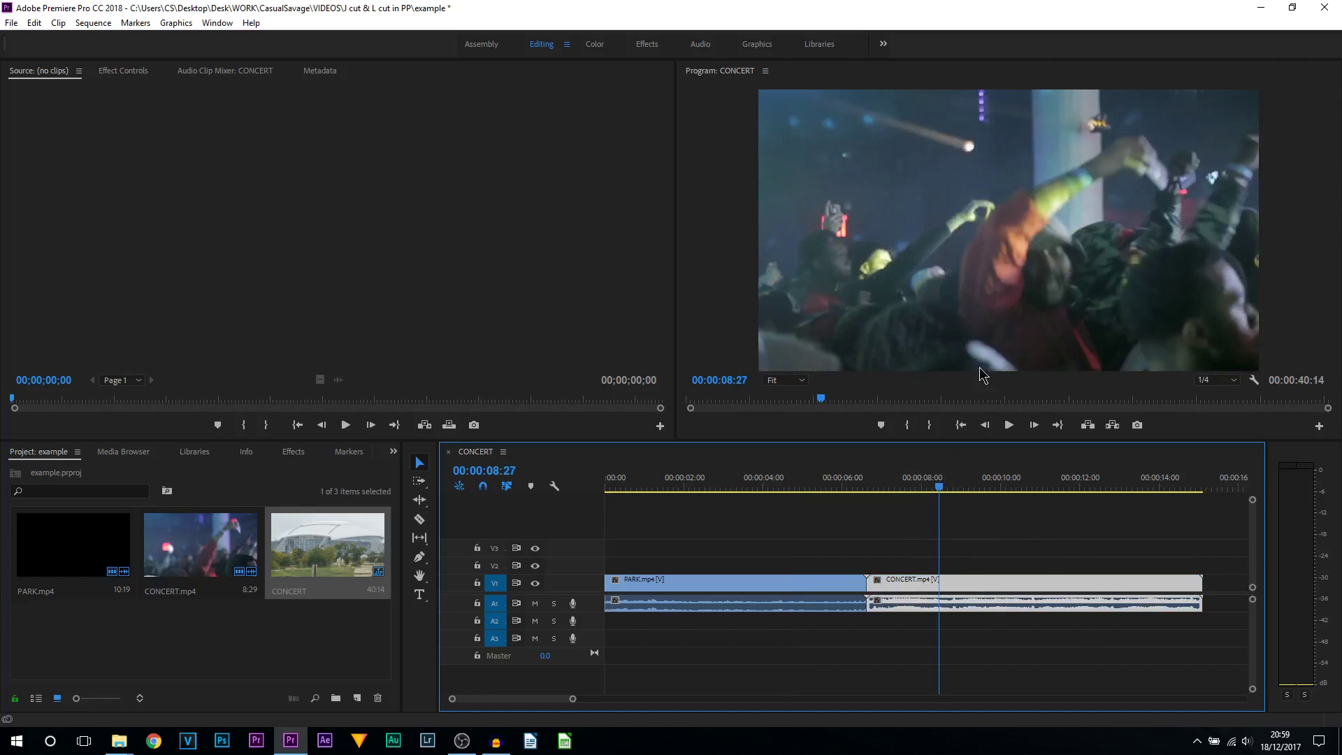
{"action": "left_click", "coordinate": [818, 483]}
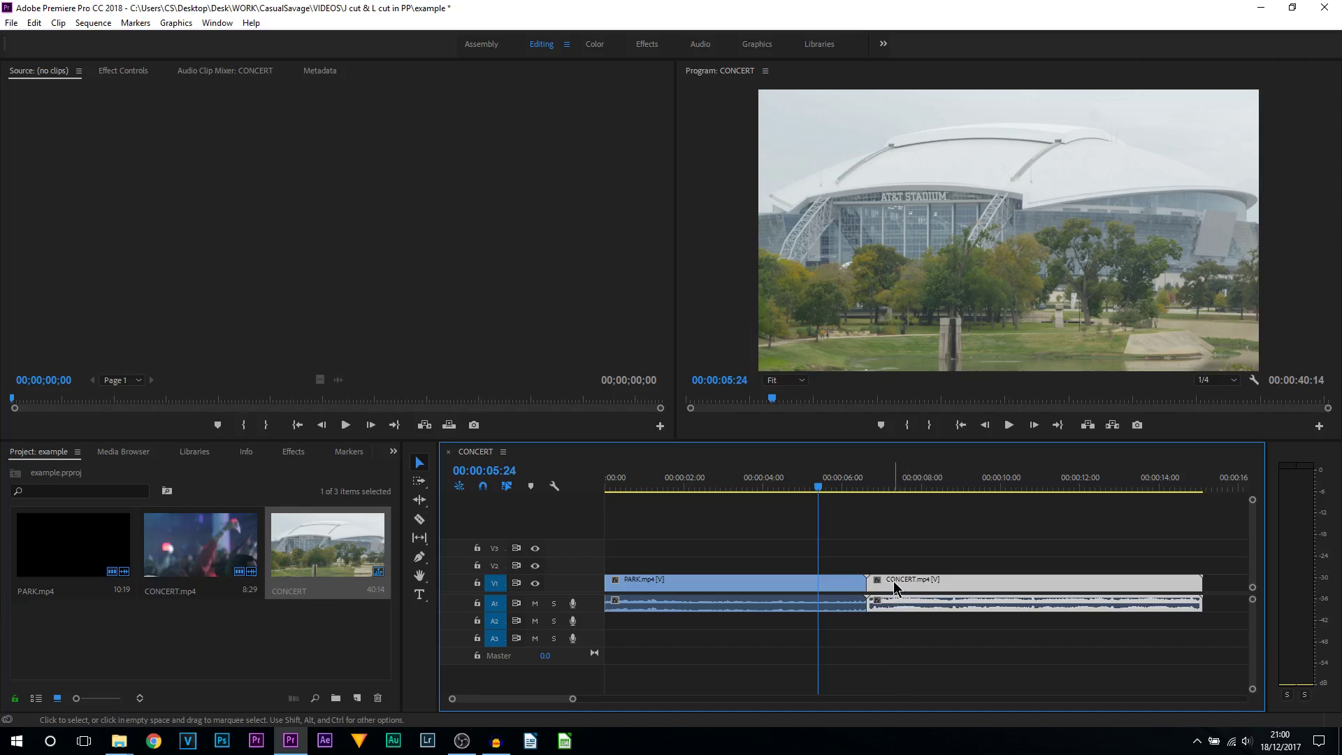
Move CONCERT's video to V2 and audio to A2, sliding it to start near 00:00:04:57 over PARK's end
{"action": "left_click_drag", "start_coordinate": [894, 582], "coordinate": [895, 565]}
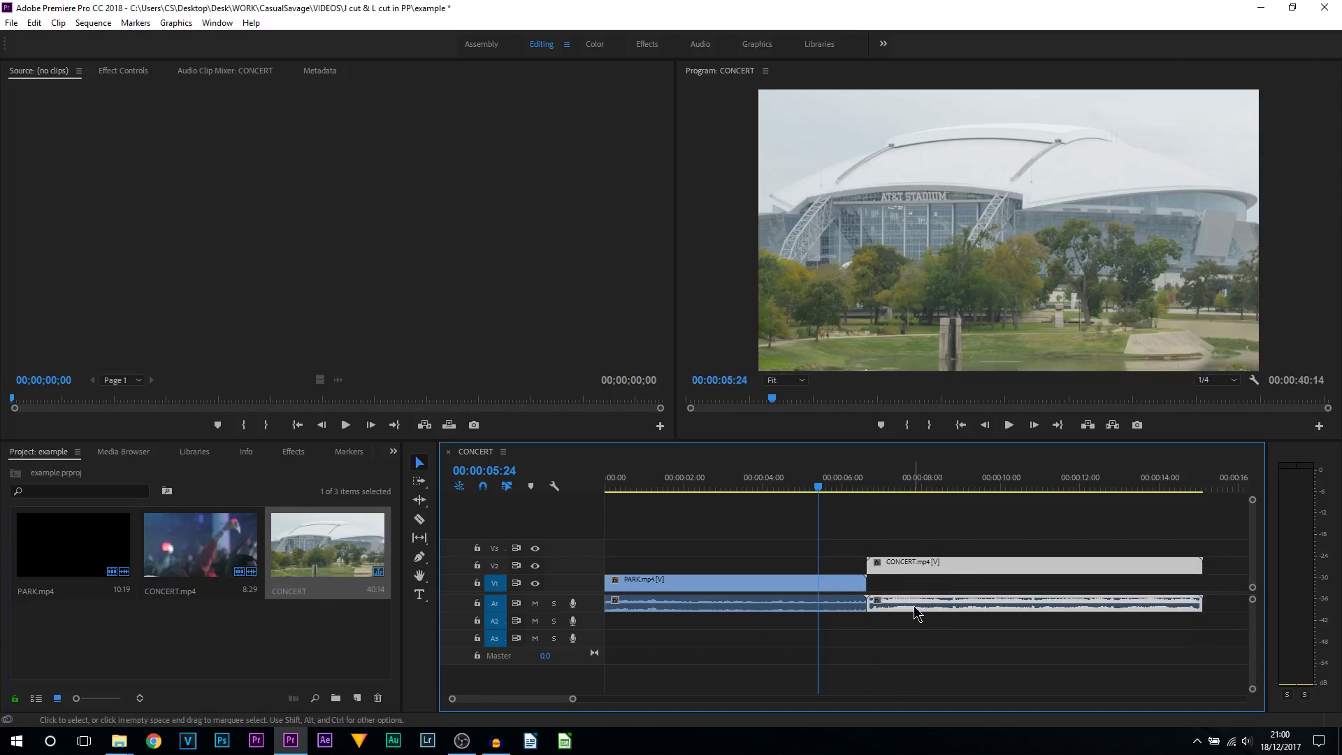
{"action": "left_click_drag", "start_coordinate": [914, 613], "coordinate": [917, 631]}
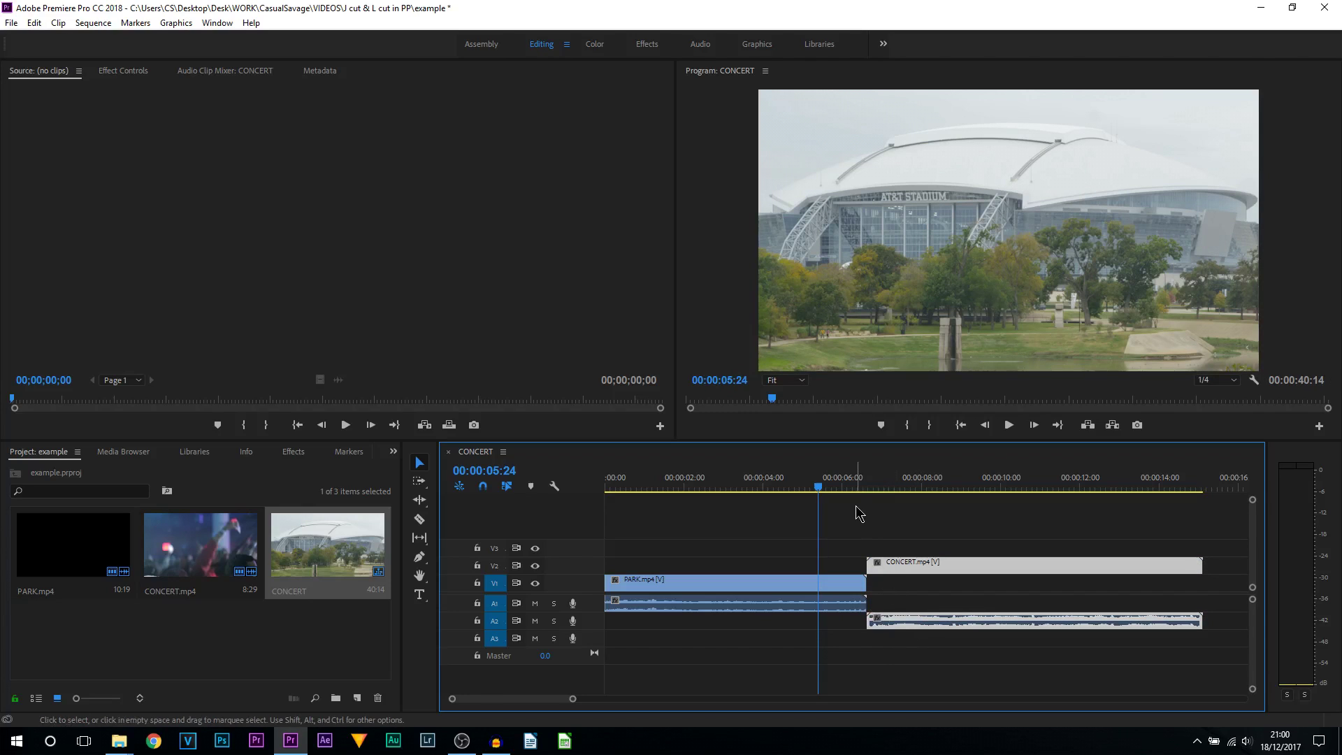
{"action": "left_click", "coordinate": [870, 487]}
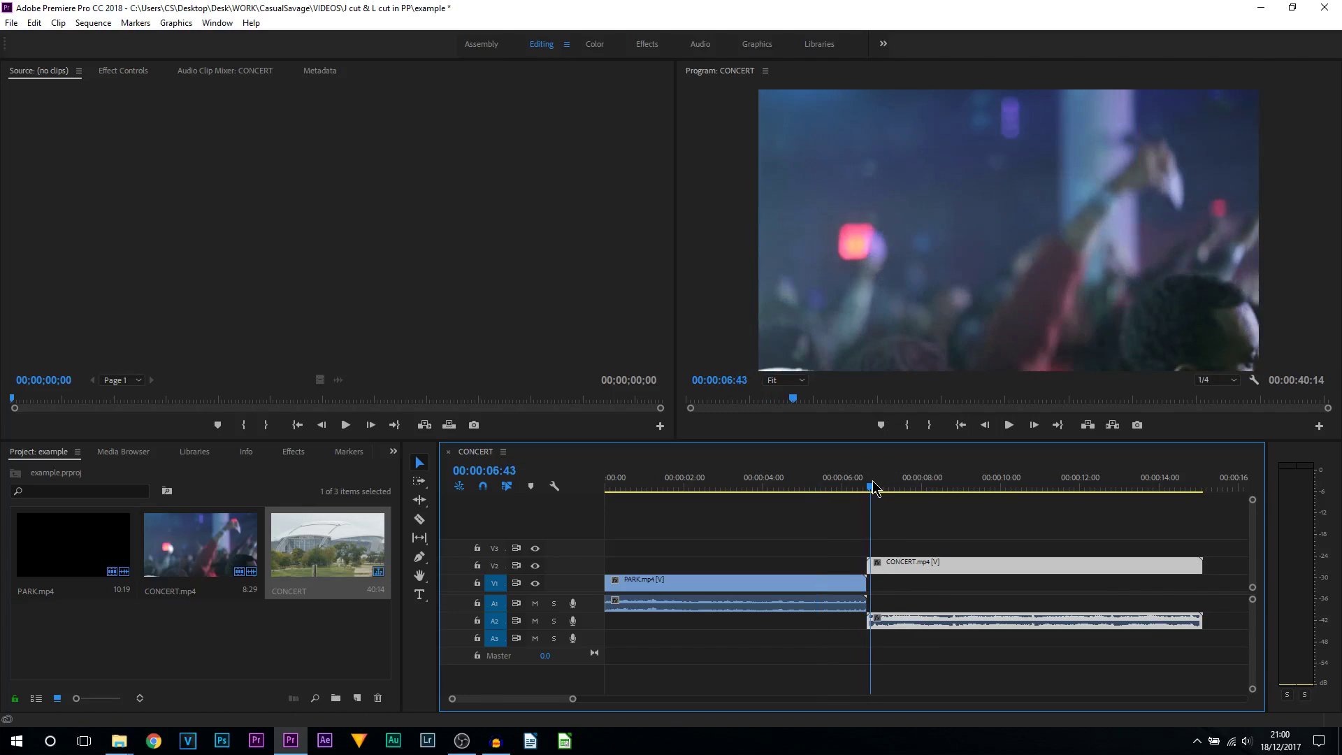
{"action": "left_click_drag", "start_coordinate": [873, 484], "coordinate": [871, 484]}
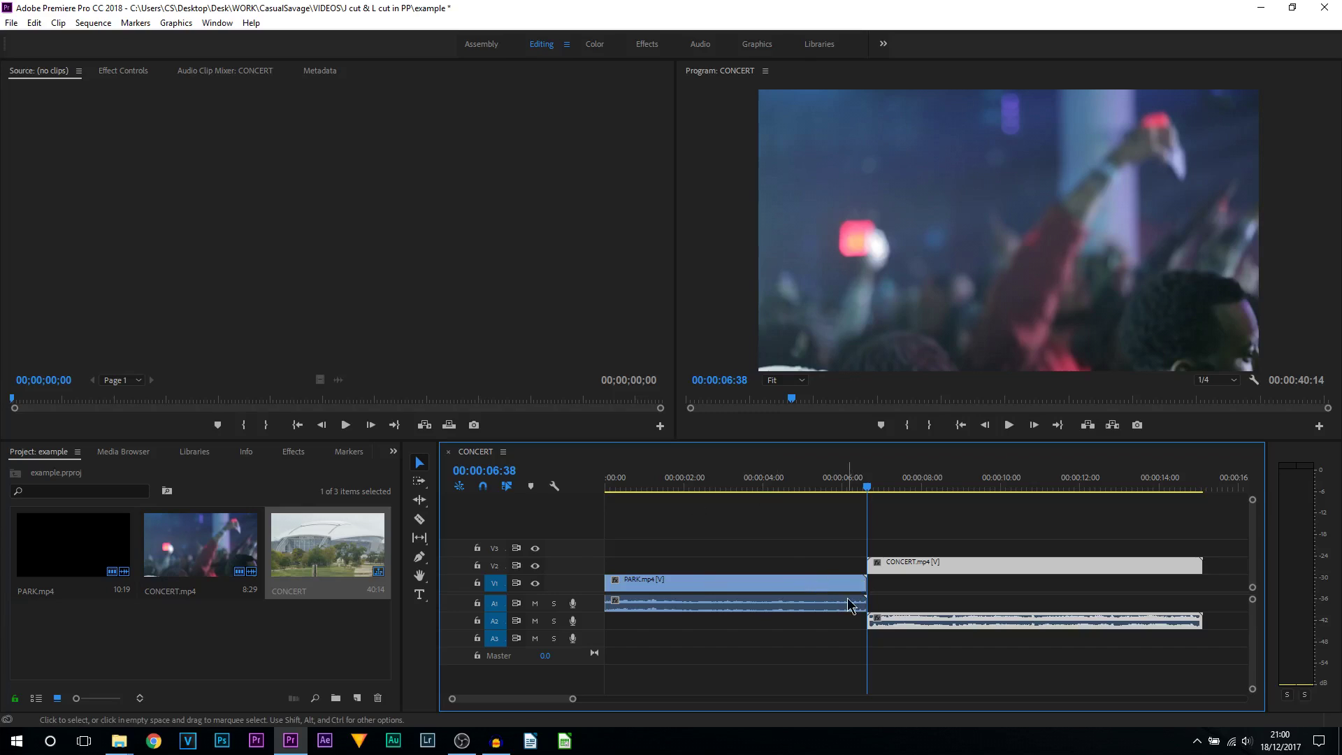
{"action": "left_click_drag", "start_coordinate": [823, 485], "coordinate": [802, 487]}
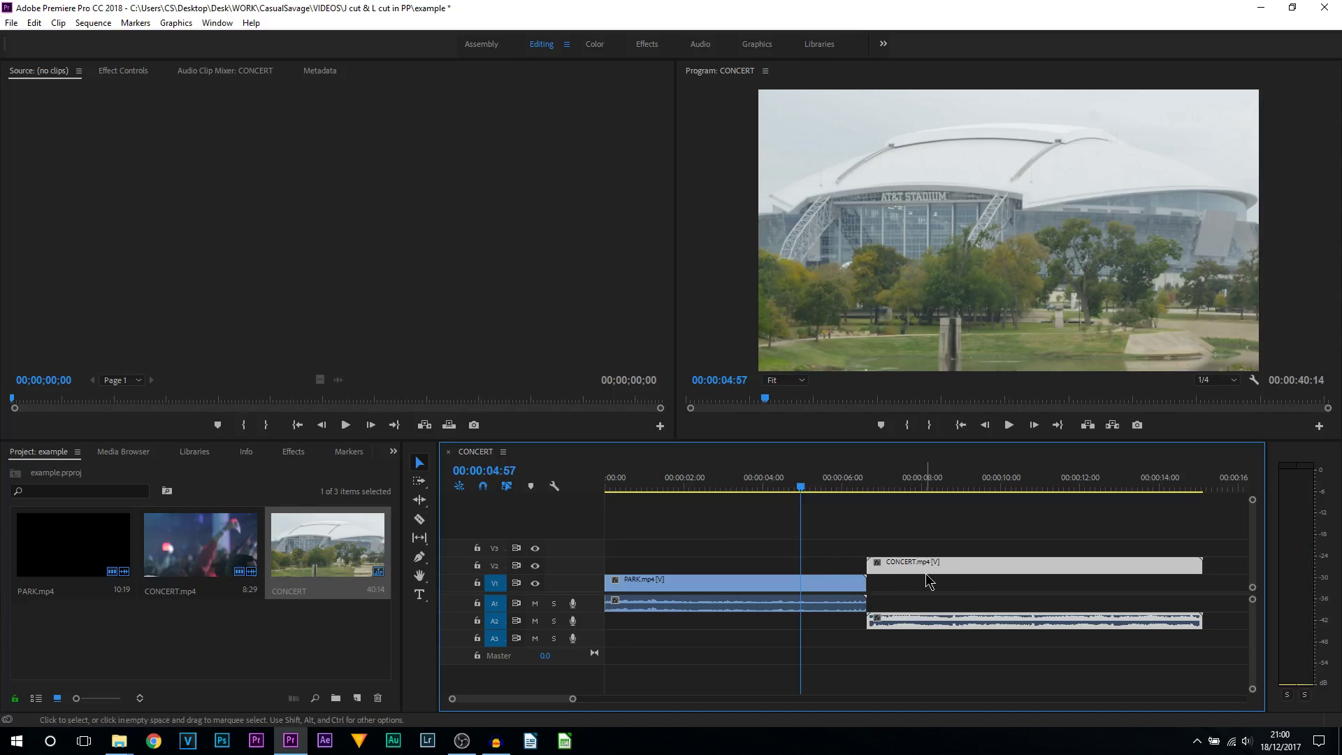
{"action": "left_click_drag", "start_coordinate": [918, 574], "coordinate": [855, 563]}
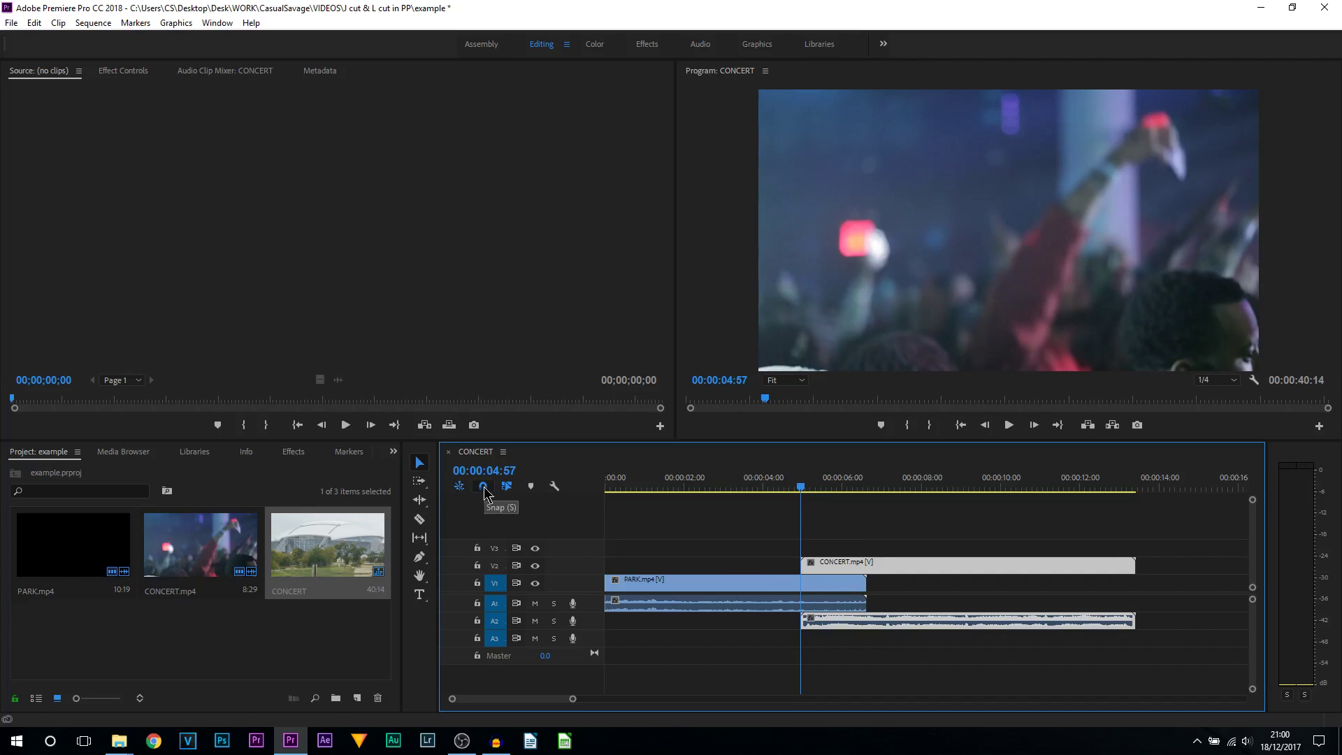
{"action": "left_click", "coordinate": [782, 481]}
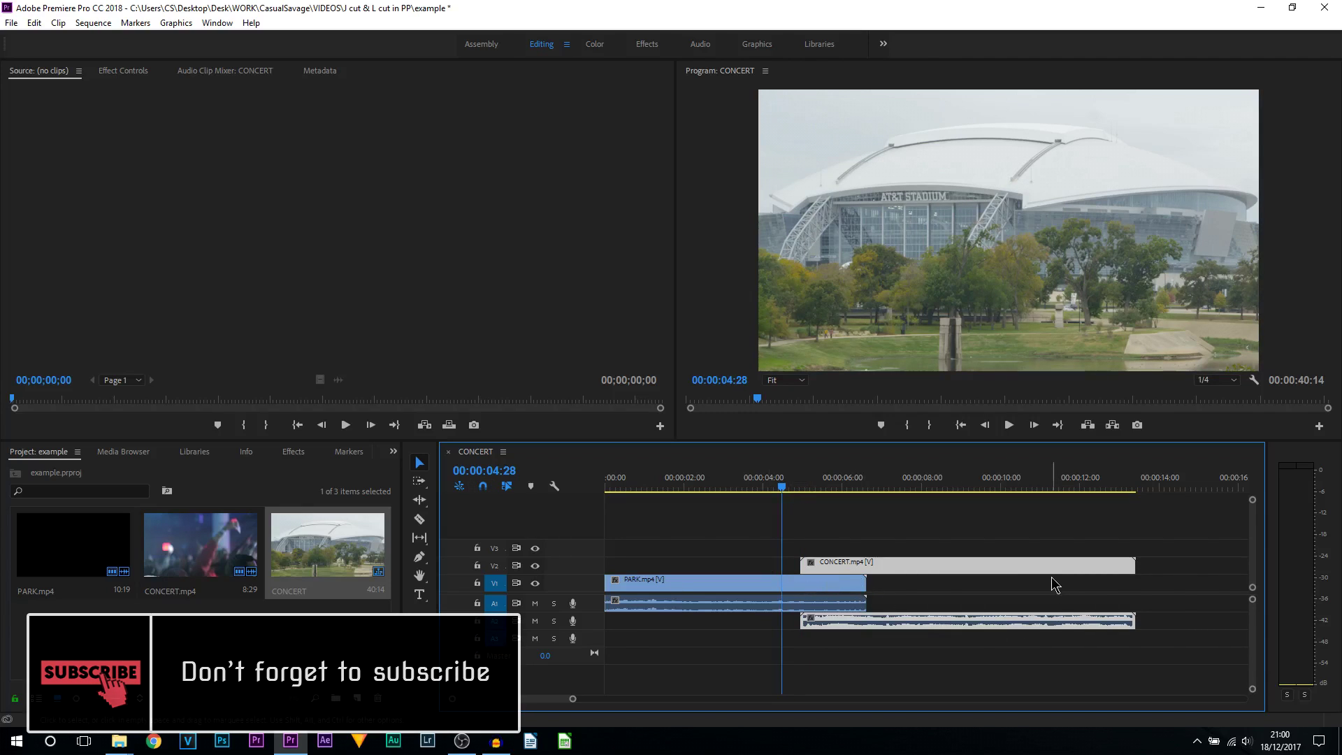
{"action": "key", "text": "space"}
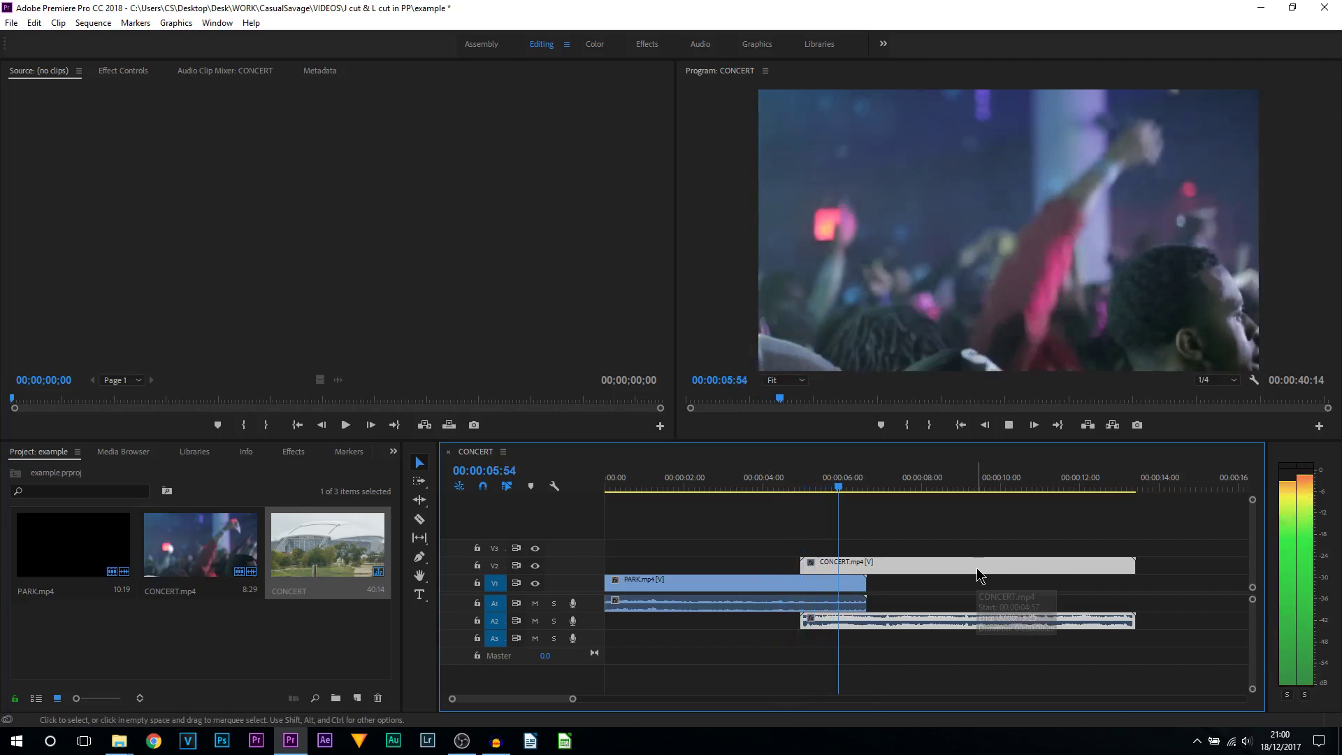
{"action": "key", "text": "space"}
{"action": "left_click", "coordinate": [792, 484]}
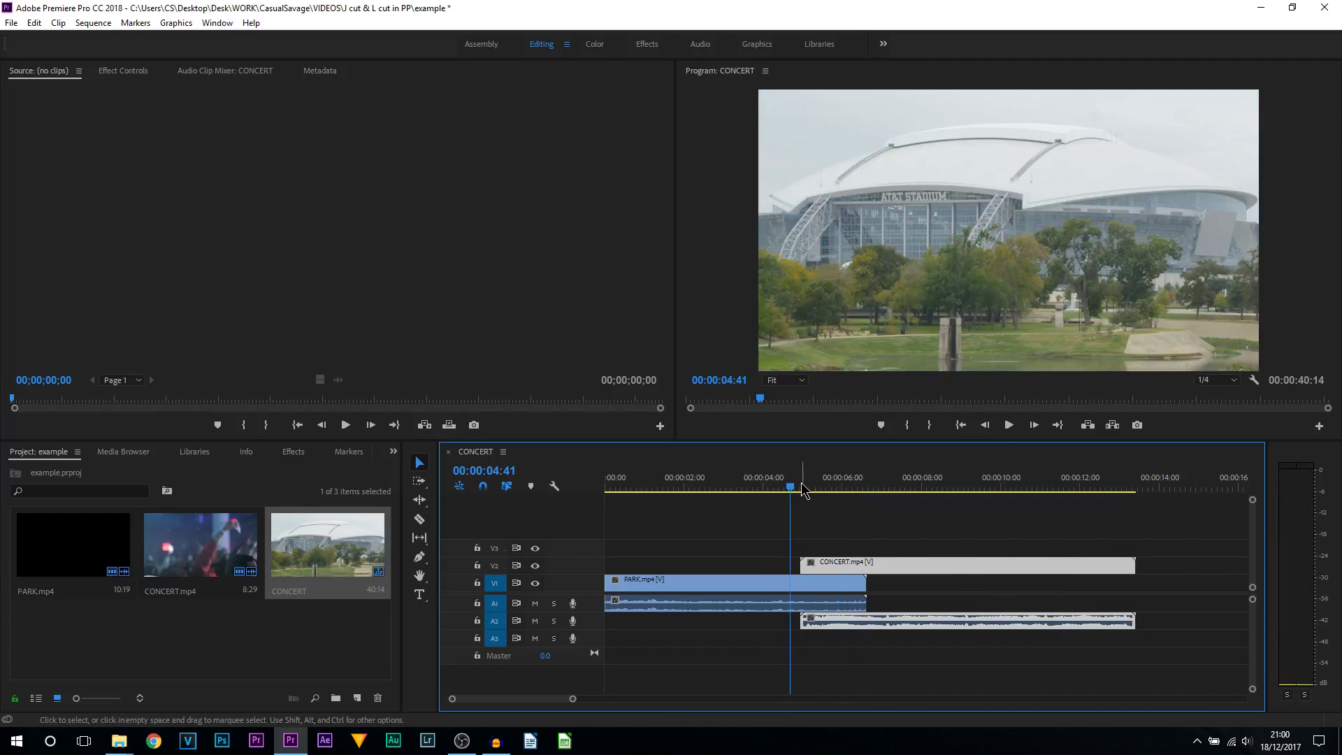
{"action": "left_click", "coordinate": [832, 484]}
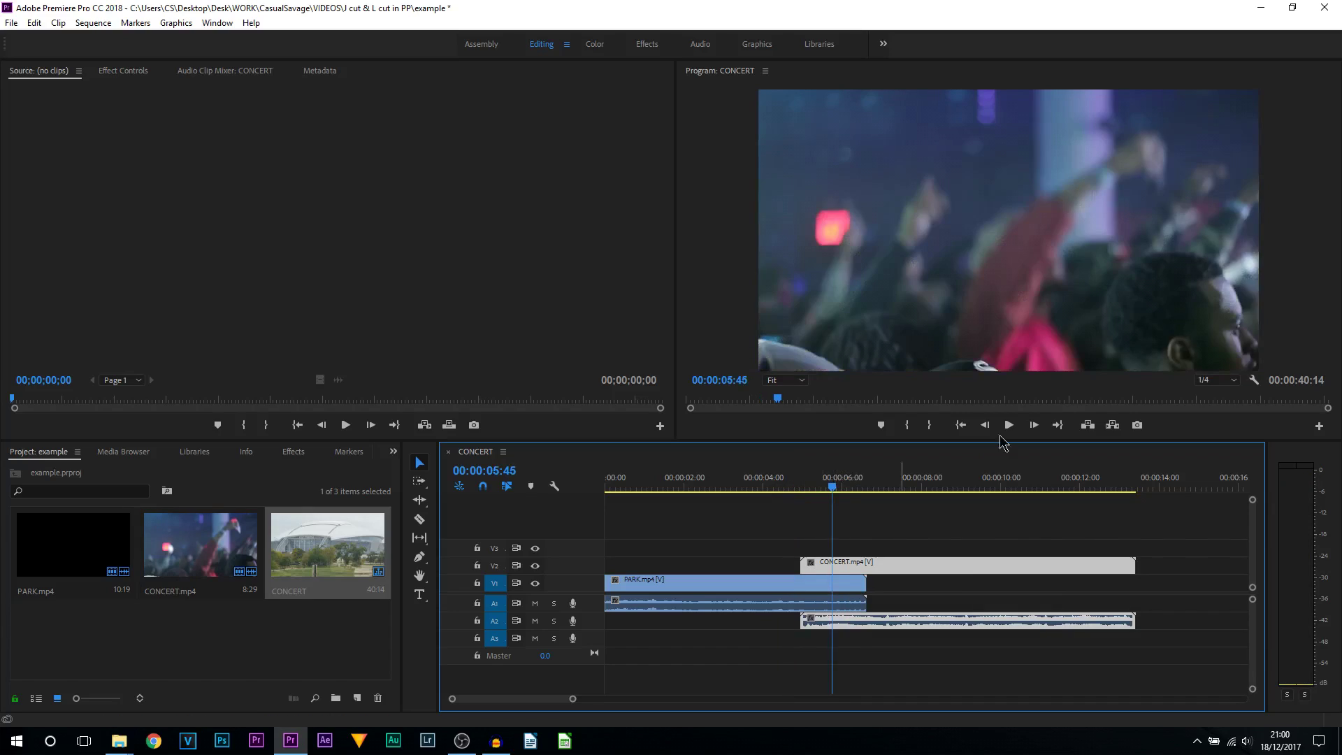
{"action": "left_click", "coordinate": [759, 483]}
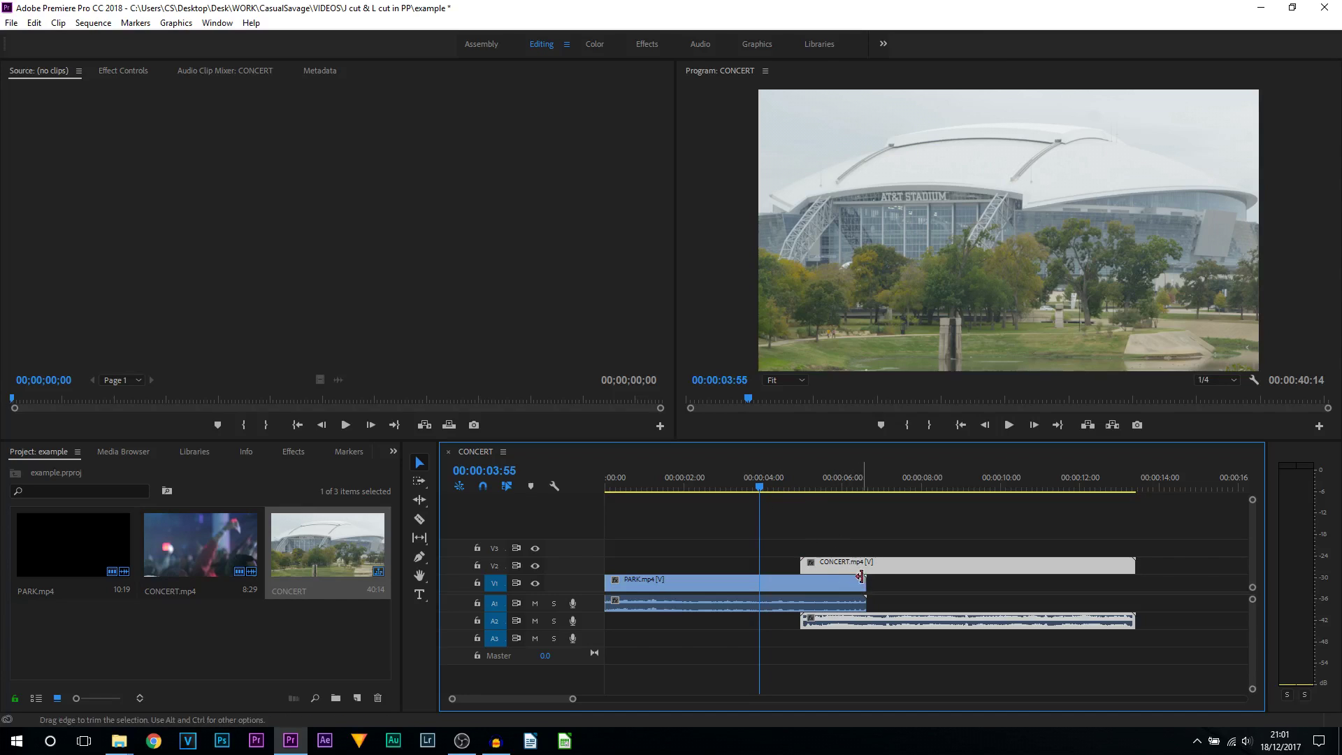
Razor CONCERT at PARK's end, unlink the front video piece and delete it, keeping its audio
{"action": "key", "text": "c"}
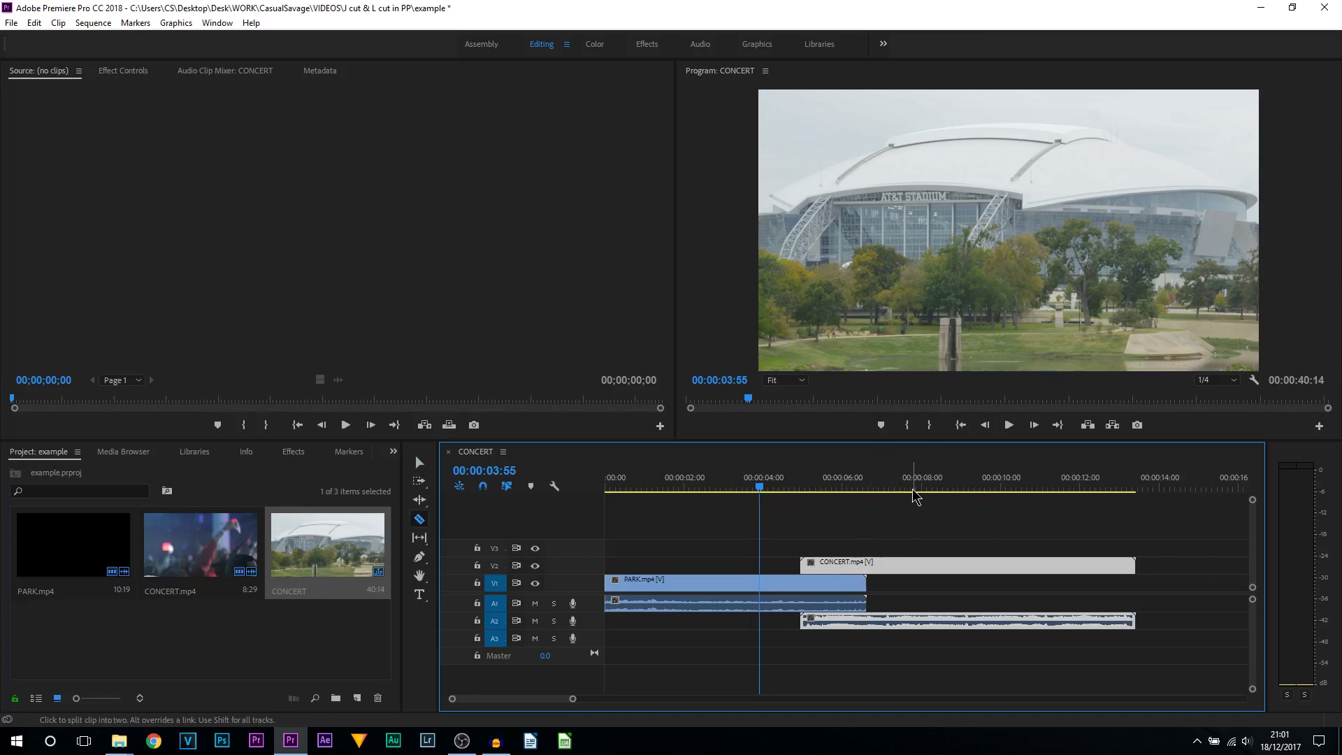
{"action": "left_click", "coordinate": [868, 565]}
{"action": "key", "text": "v"}
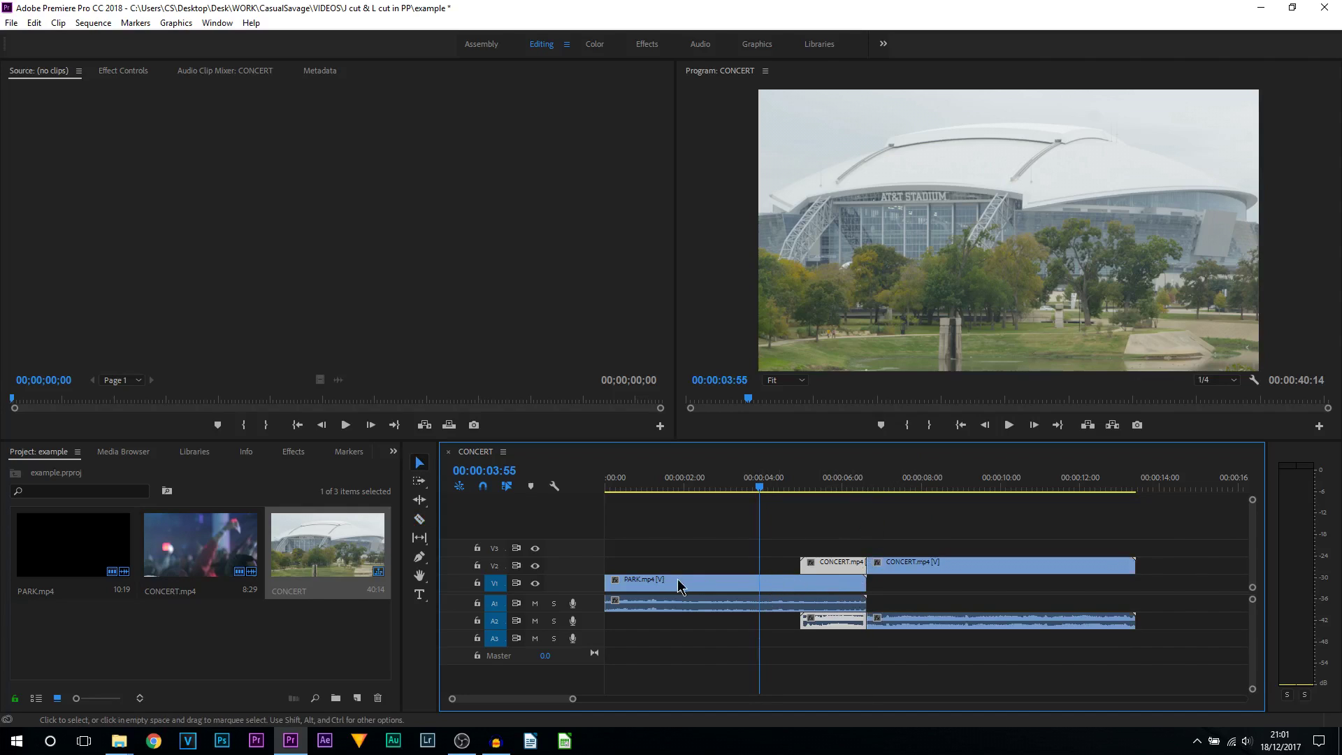
{"action": "right_click", "coordinate": [838, 568]}
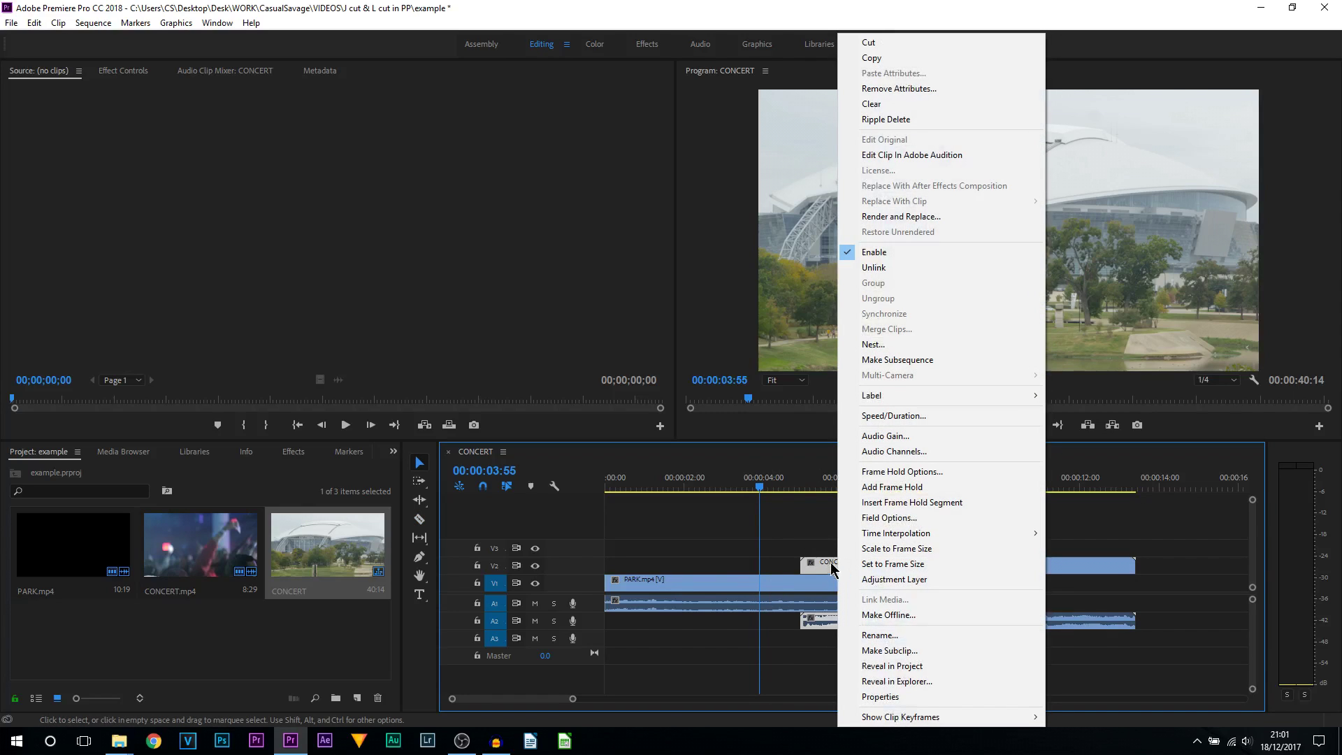
{"action": "left_click", "coordinate": [928, 274]}
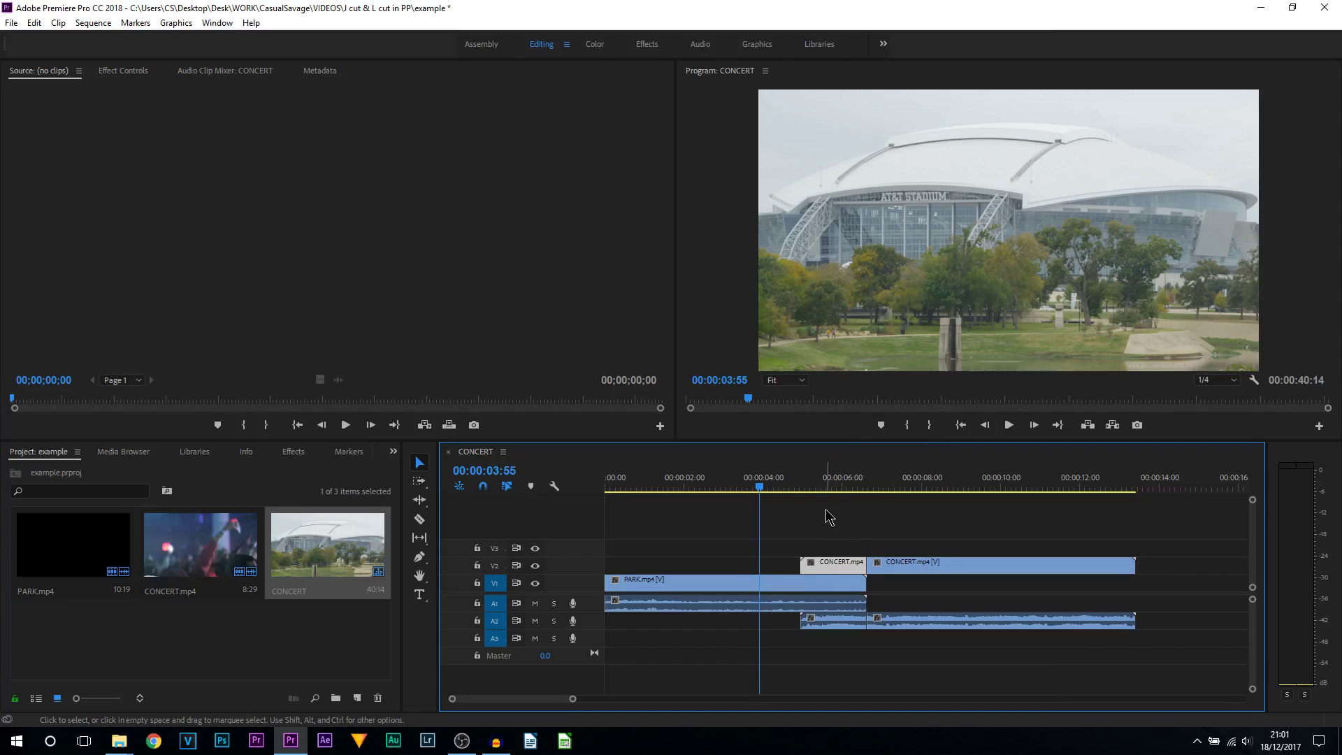
{"action": "key", "text": "Delete"}
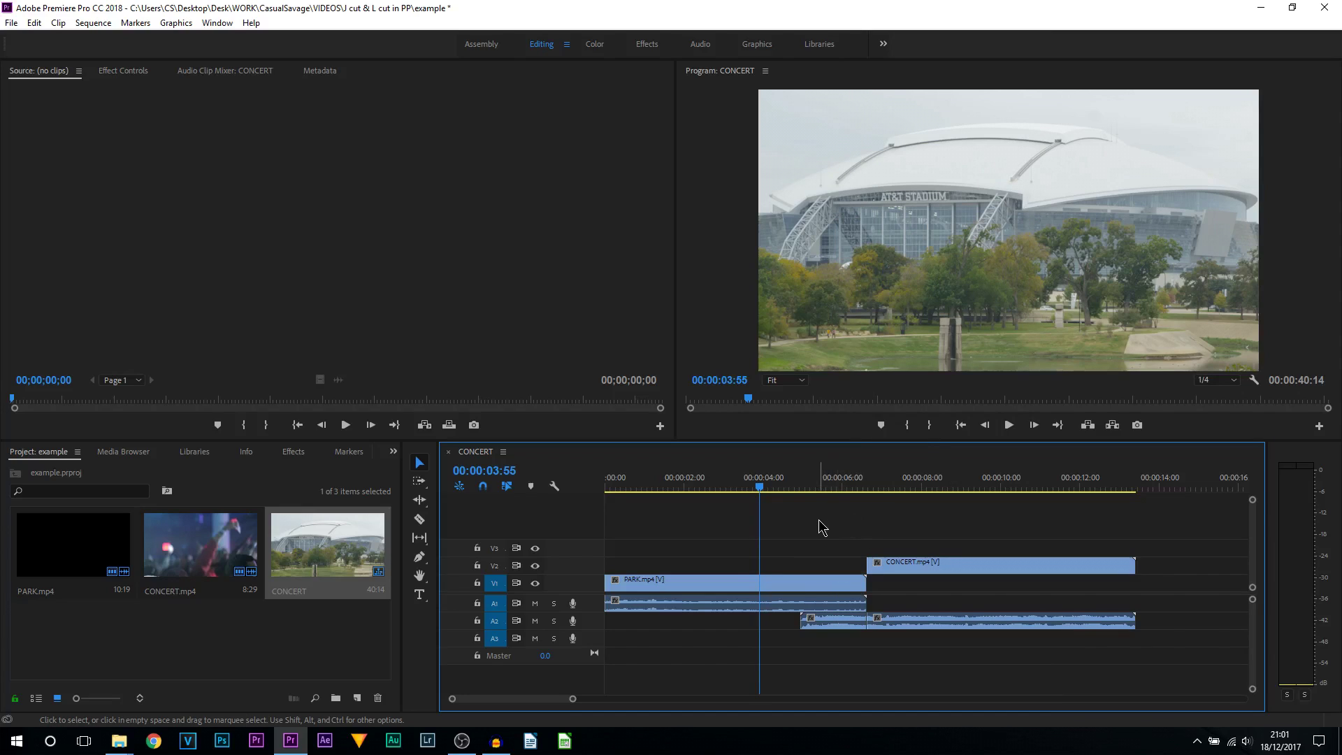
{"action": "left_click", "coordinate": [724, 481]}
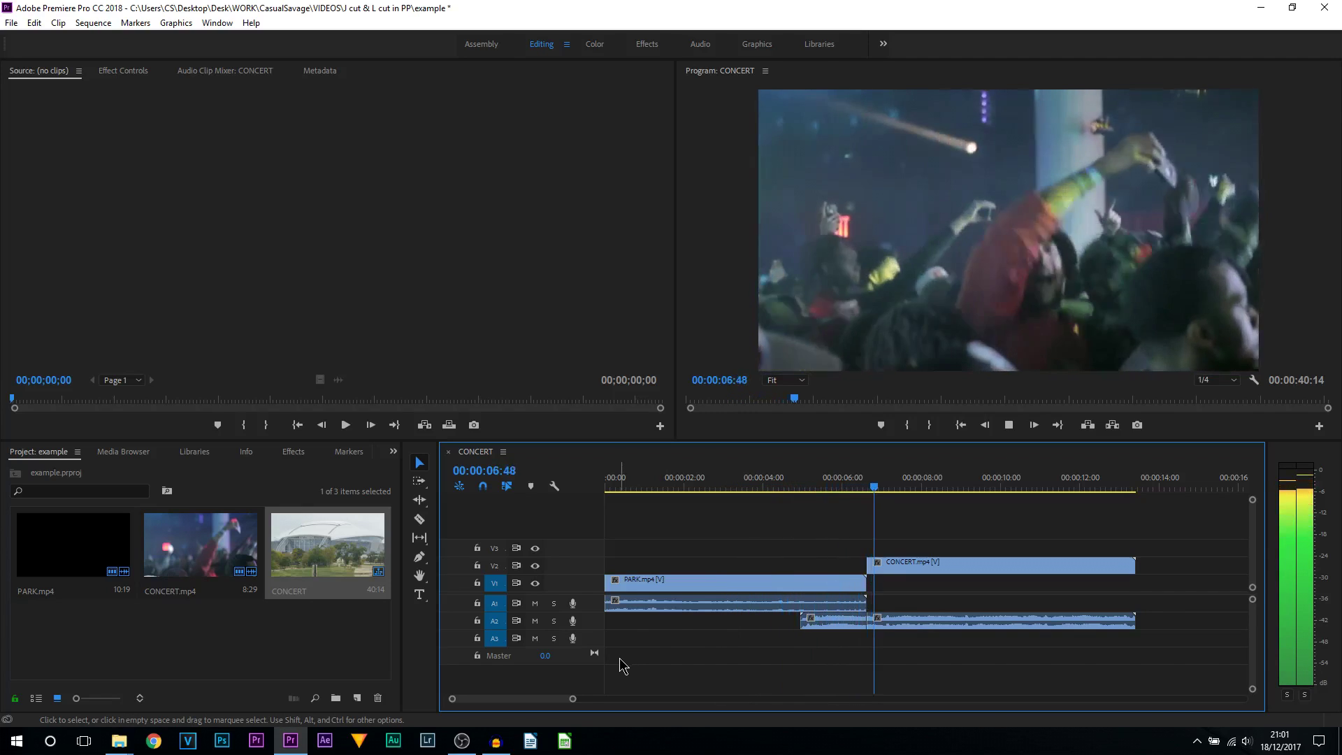
Review the J cut around 00:00:06:16, selecting PARK and then the CONCERT audio on A2
{"action": "key", "text": "space"}
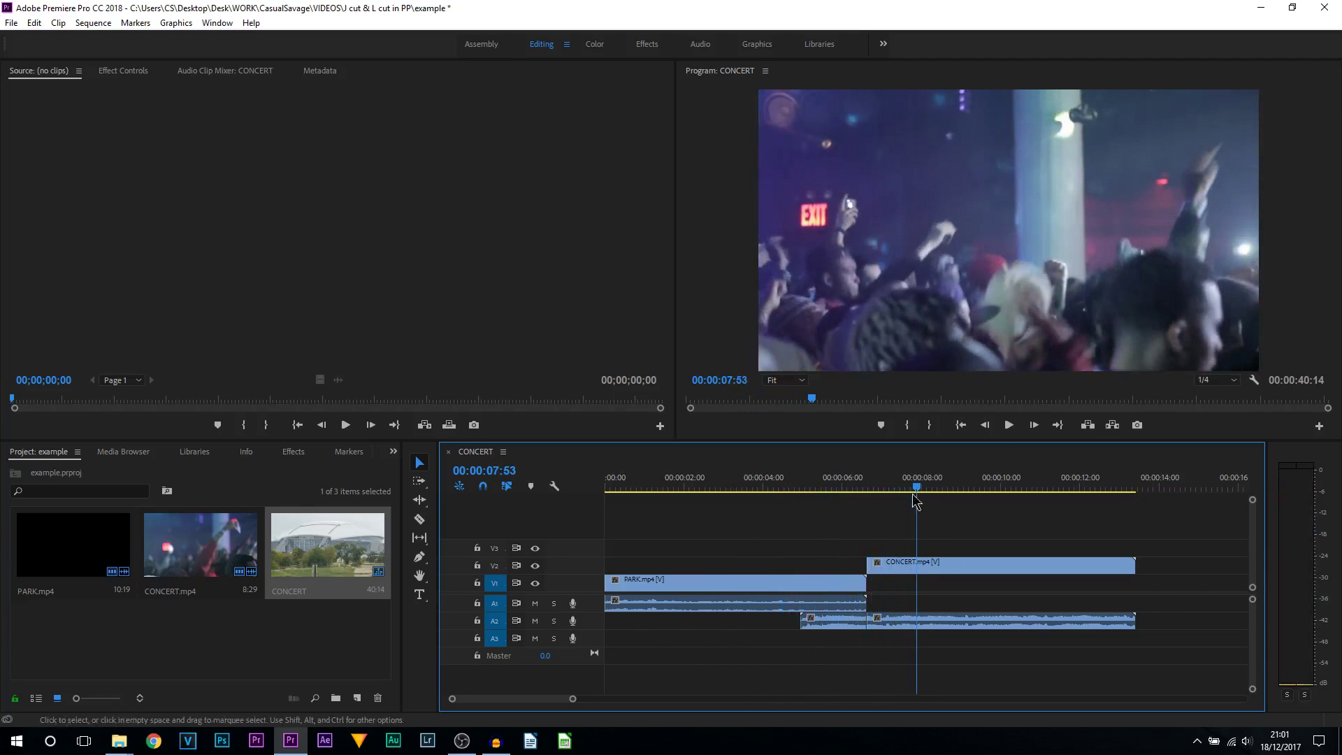
{"action": "left_click", "coordinate": [854, 478]}
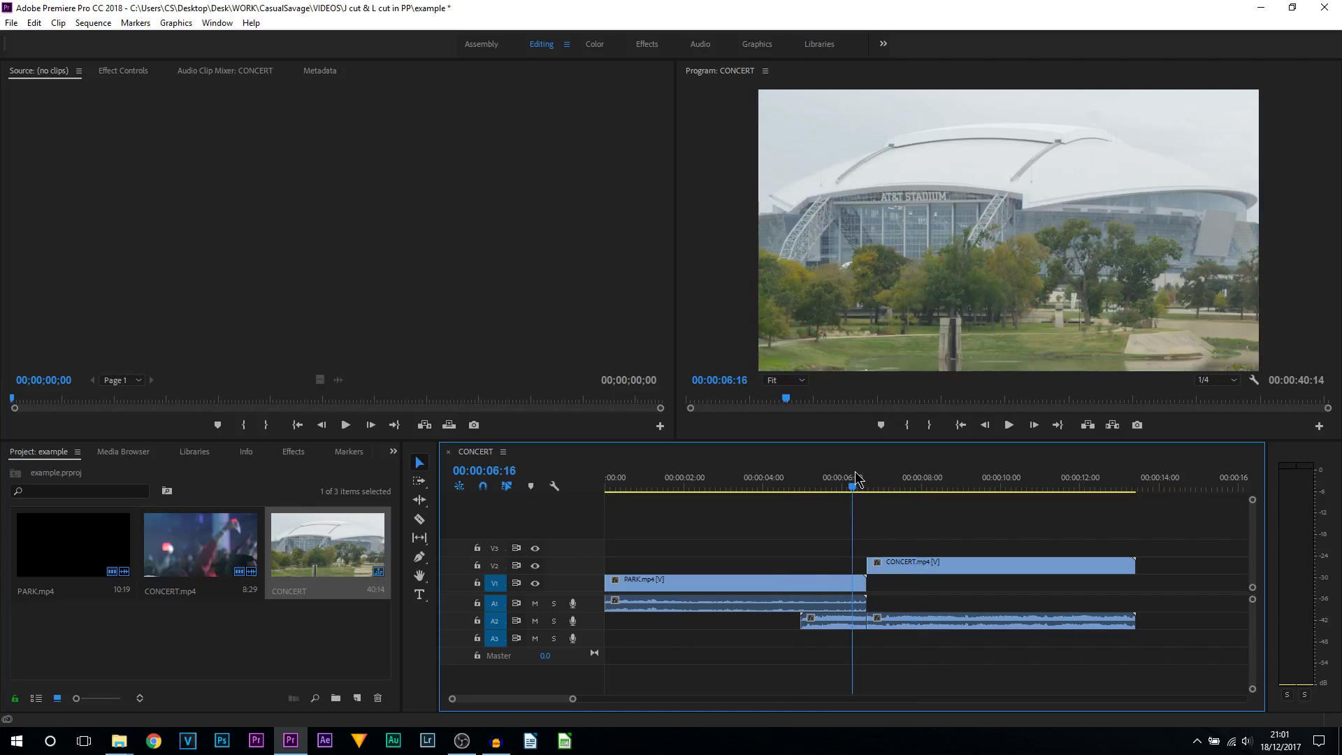
{"action": "left_click", "coordinate": [818, 606]}
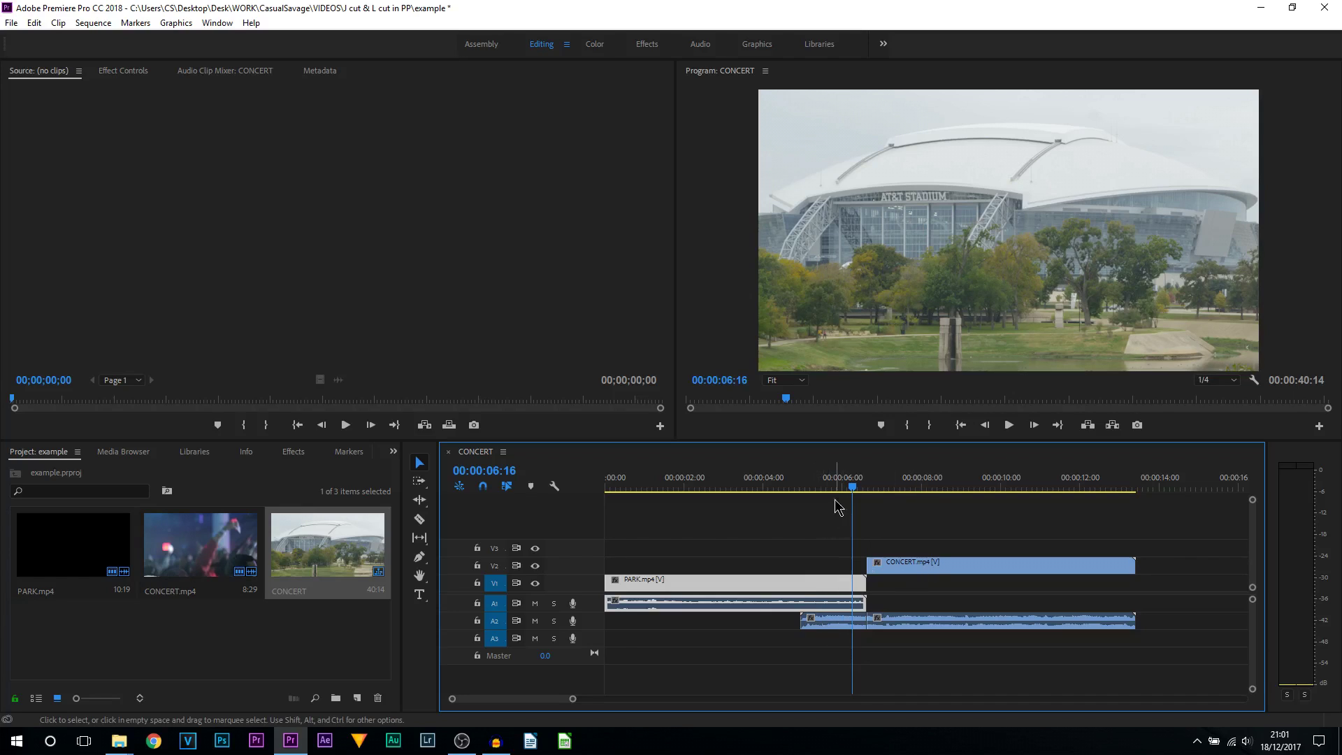
{"action": "left_click", "coordinate": [859, 624]}
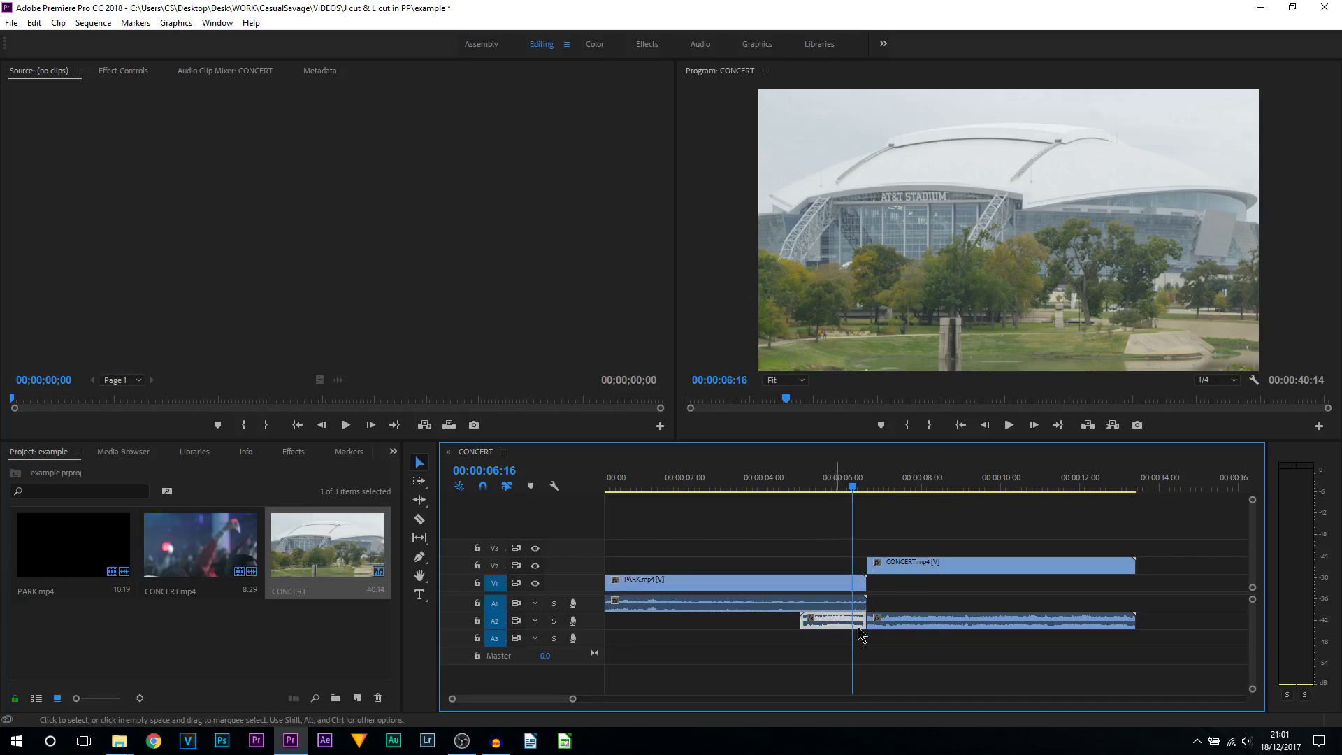
Split PARK where the CONCERT audio begins, unlink the trailing piece, and delete its audio
{"action": "left_click", "coordinate": [833, 586]}
{"action": "key", "text": "c"}
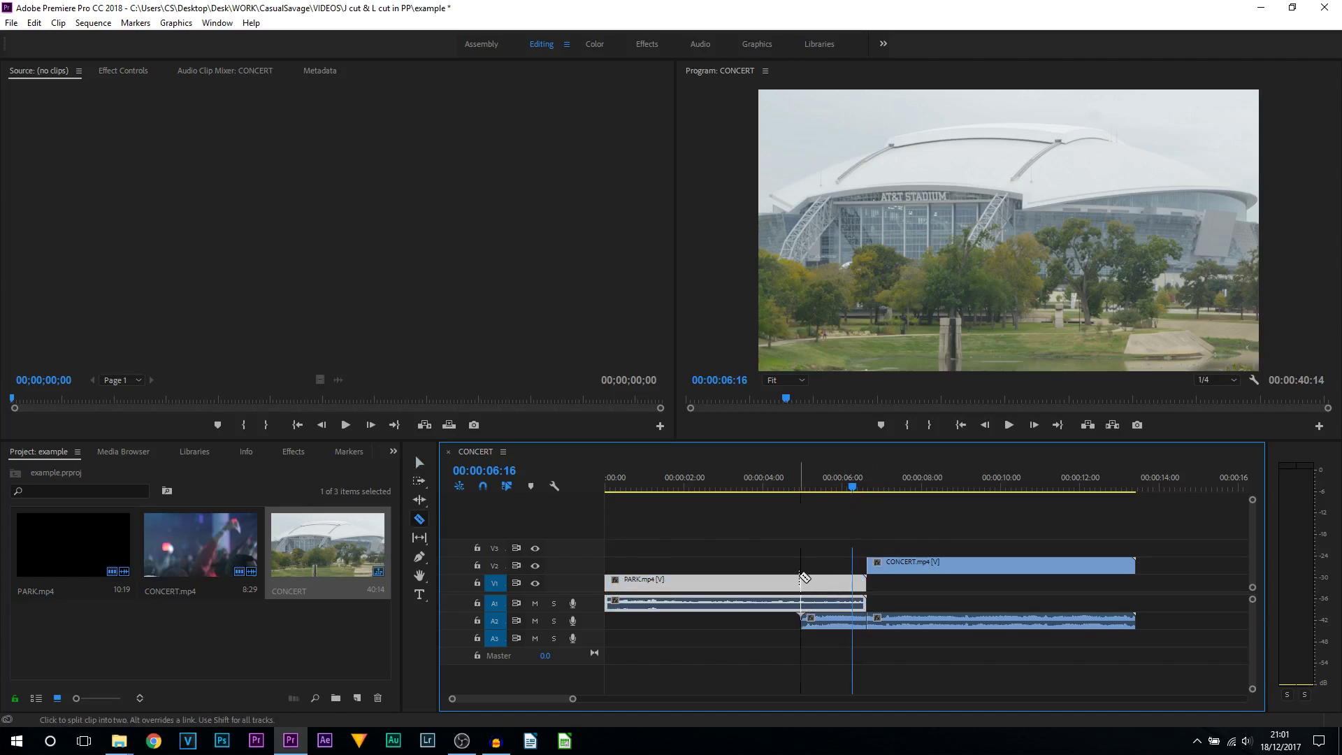
{"action": "left_click", "coordinate": [802, 580]}
{"action": "key", "text": "v"}
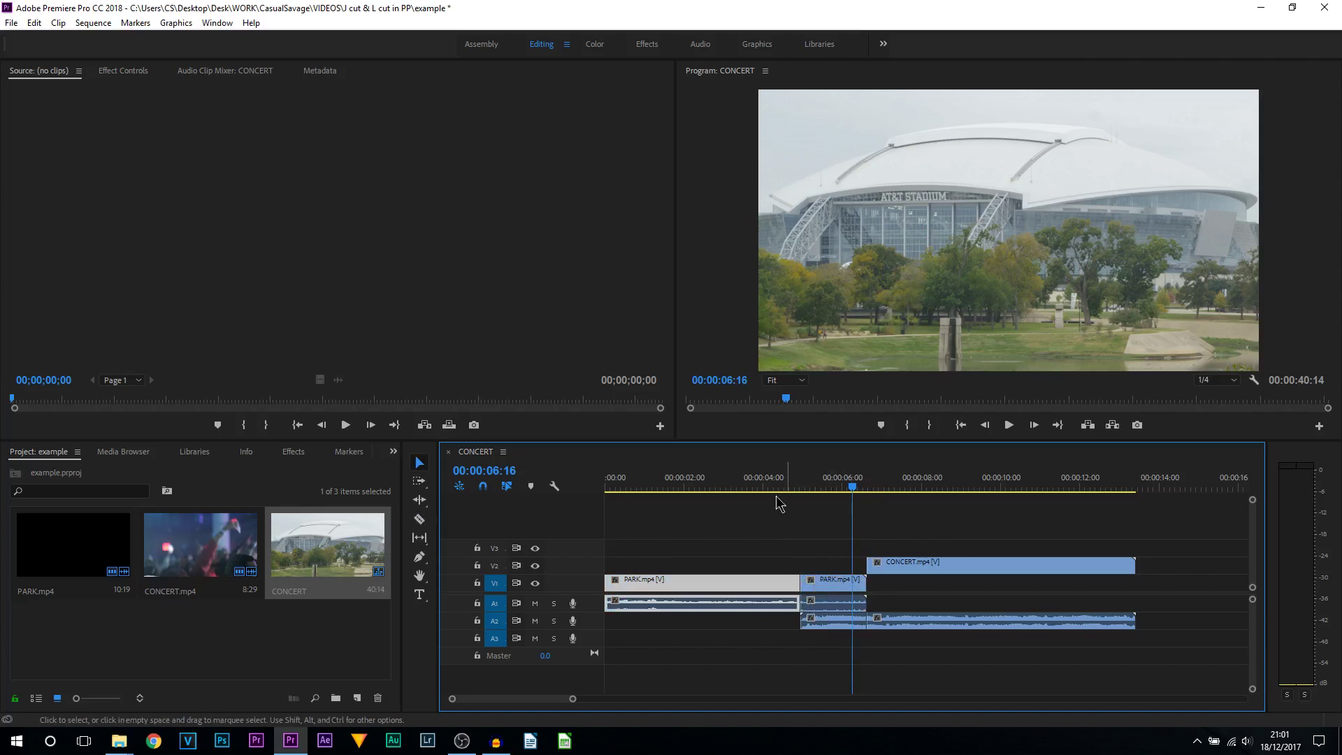
{"action": "left_click", "coordinate": [836, 601]}
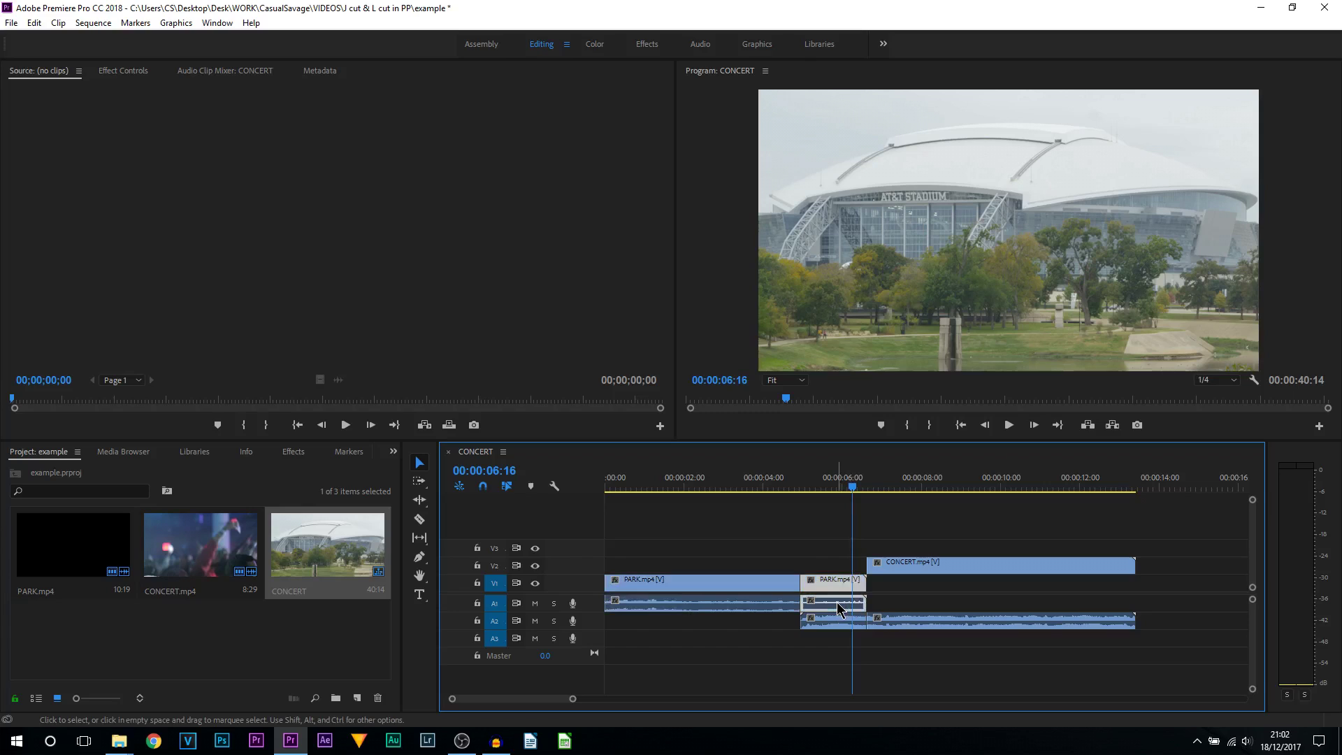
{"action": "right_click", "coordinate": [837, 602]}
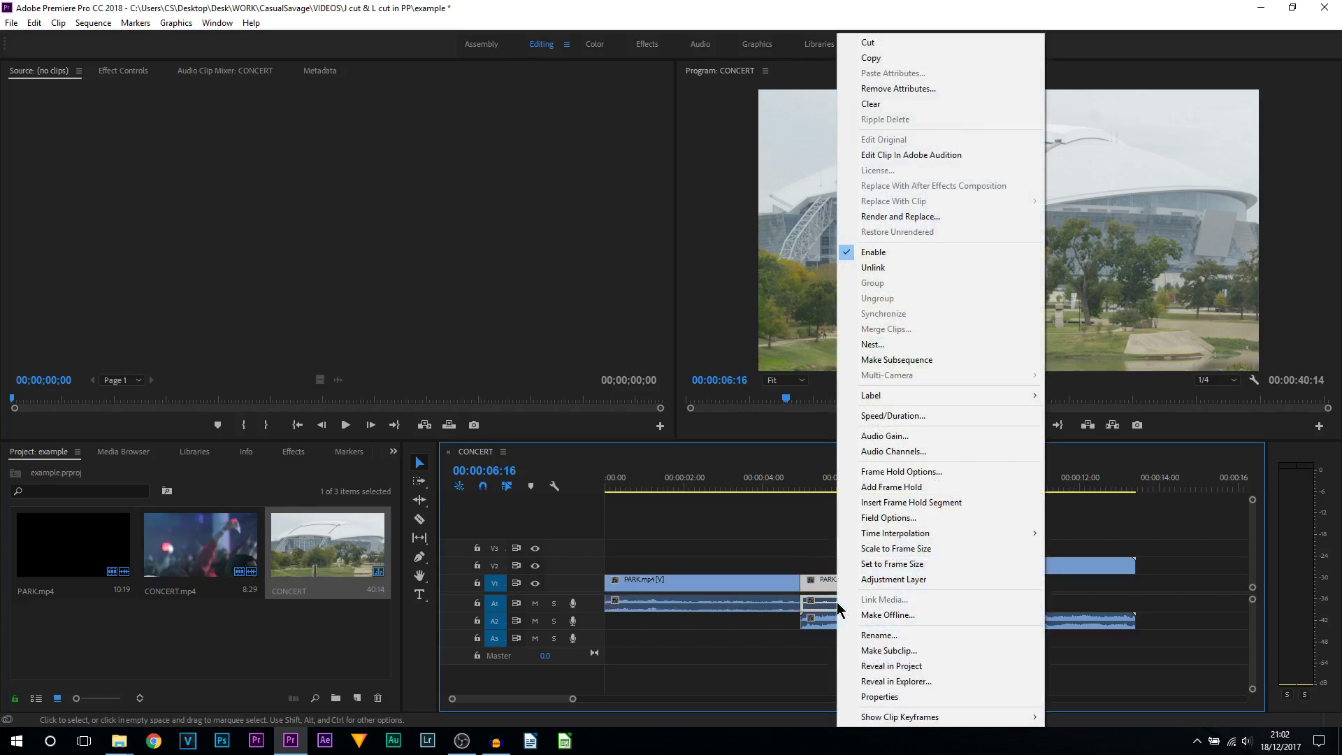
{"action": "left_click", "coordinate": [883, 267]}
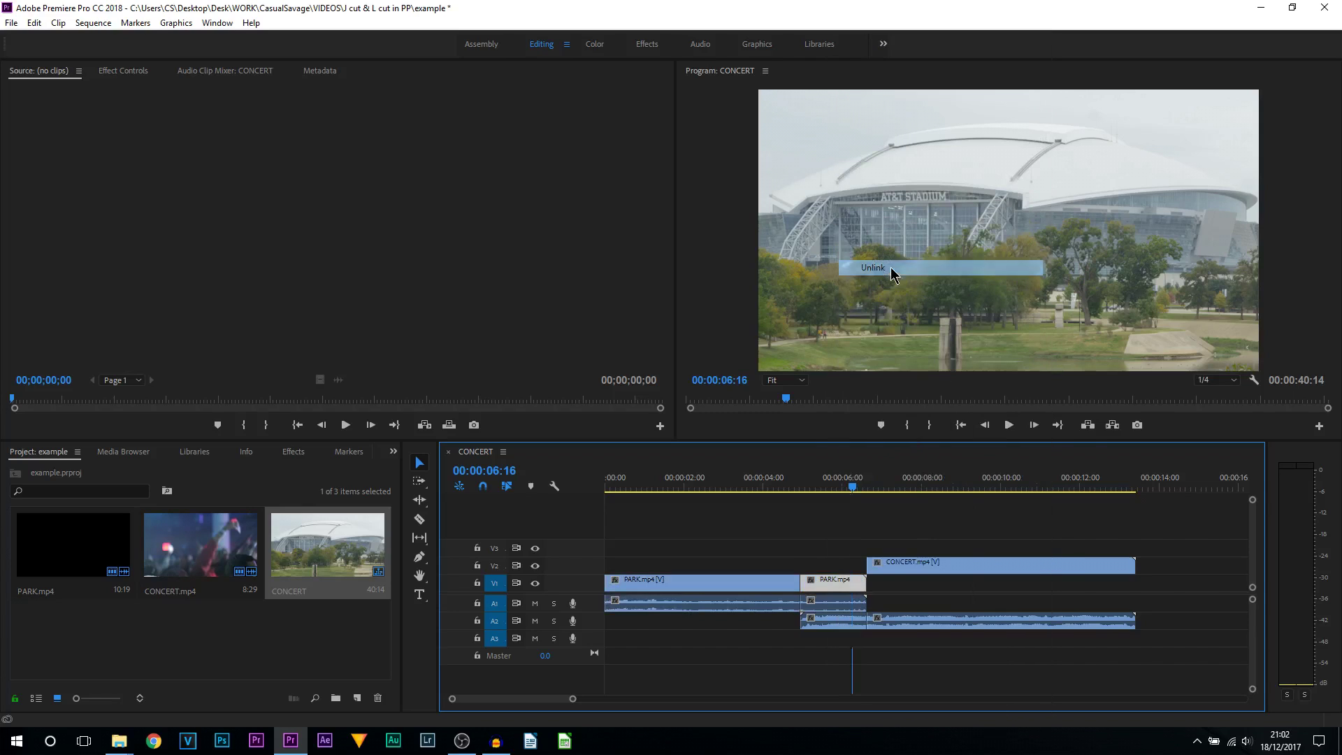
{"action": "left_click", "coordinate": [823, 607]}
{"action": "key", "text": "Delete"}
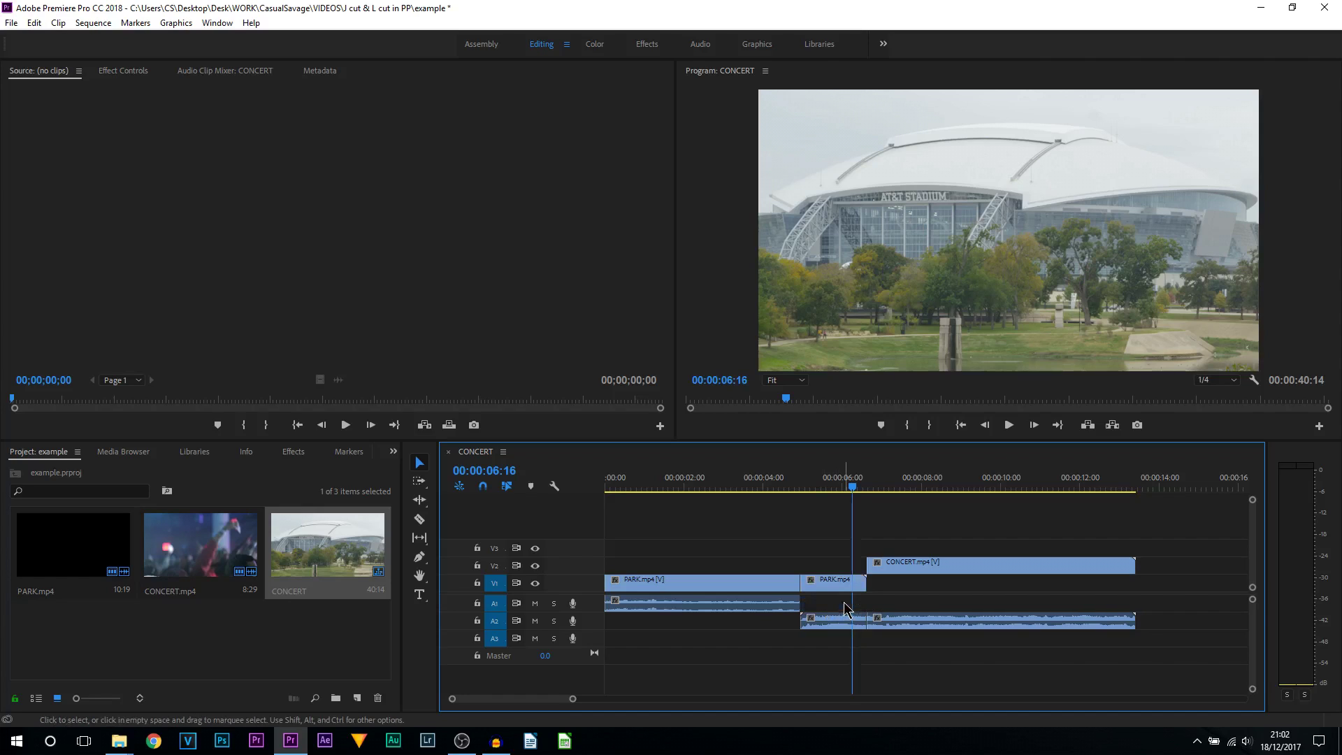
{"action": "left_click", "coordinate": [782, 484]}
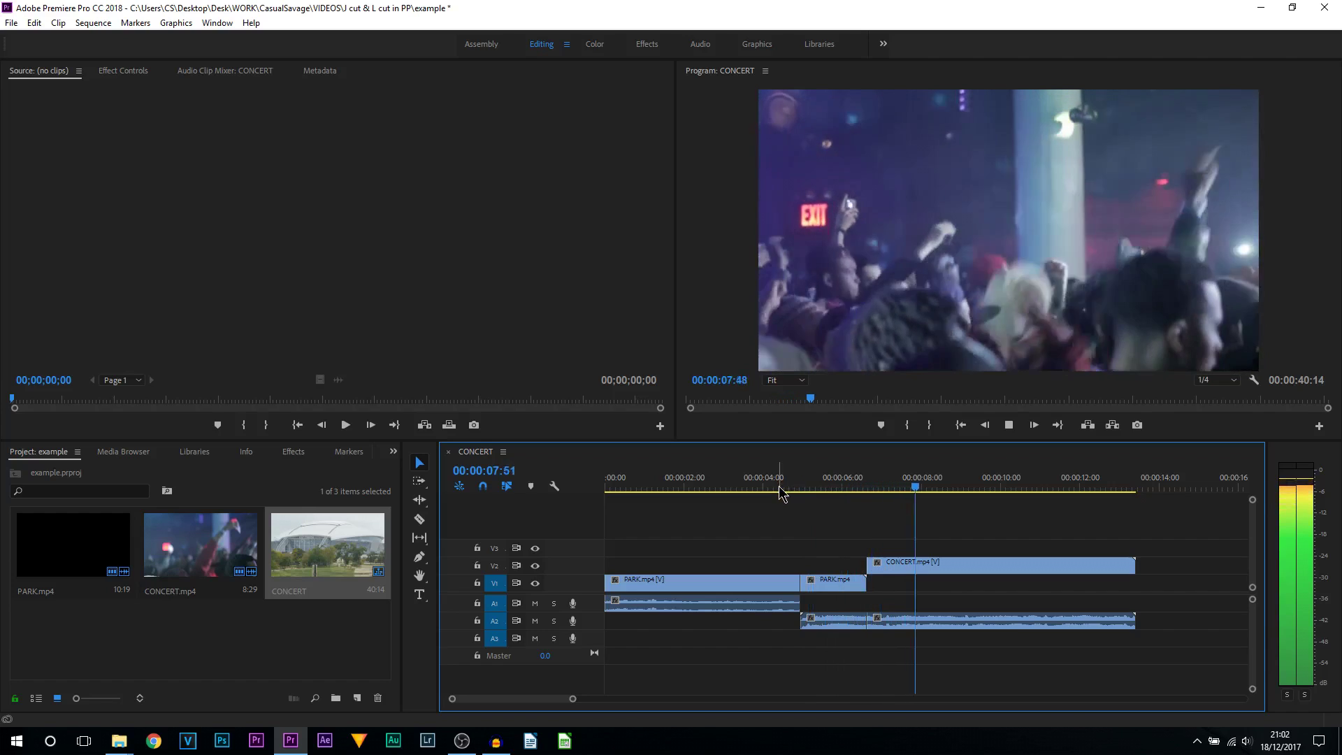
Zoom the timeline out and move the later CONCERT clip up onto V2/A2
{"action": "key", "text": "space"}
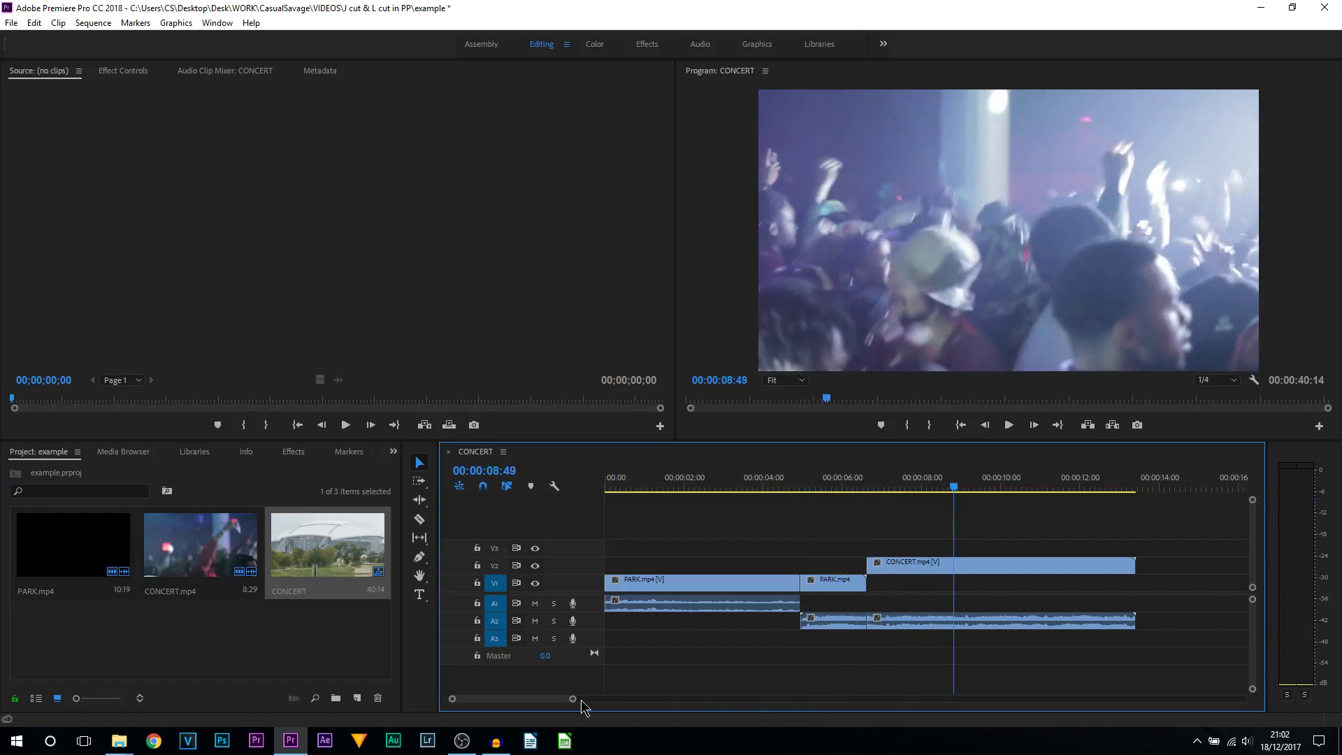
{"action": "left_click_drag", "start_coordinate": [573, 699], "coordinate": [608, 702]}
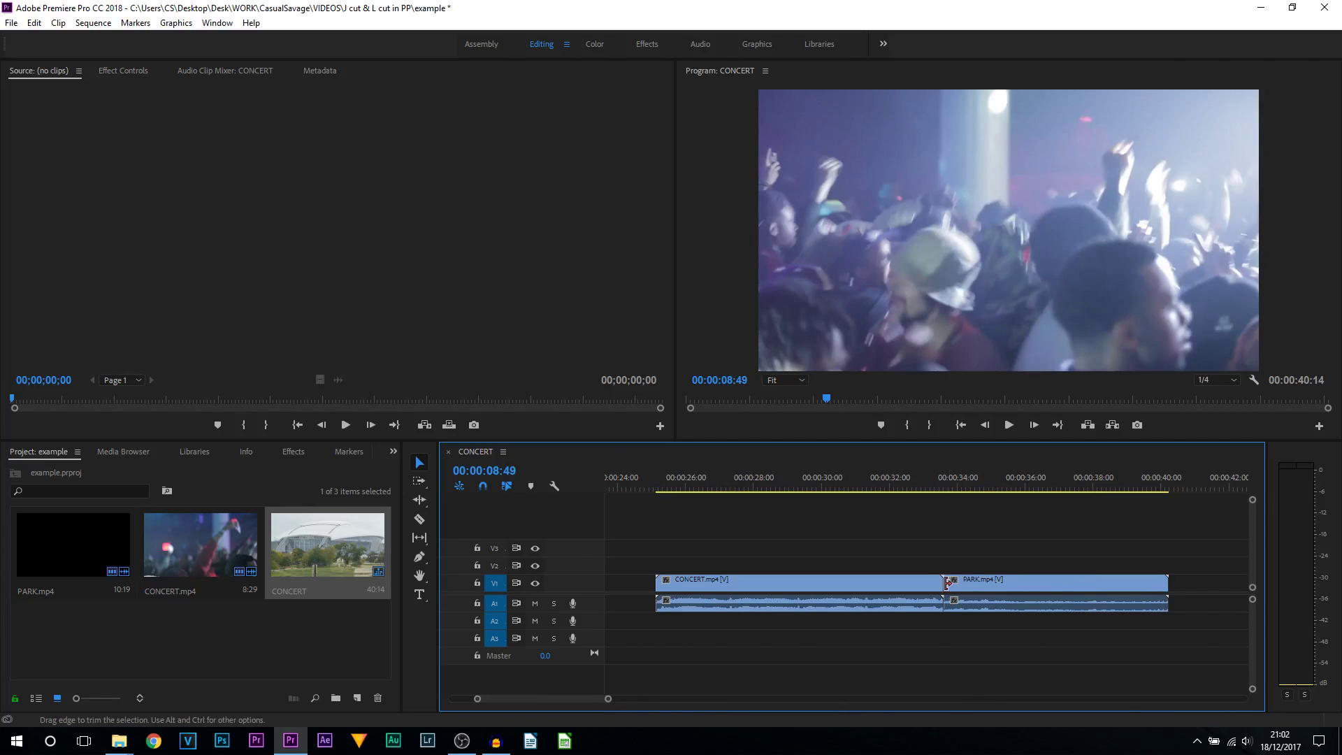
{"action": "left_click", "coordinate": [923, 482]}
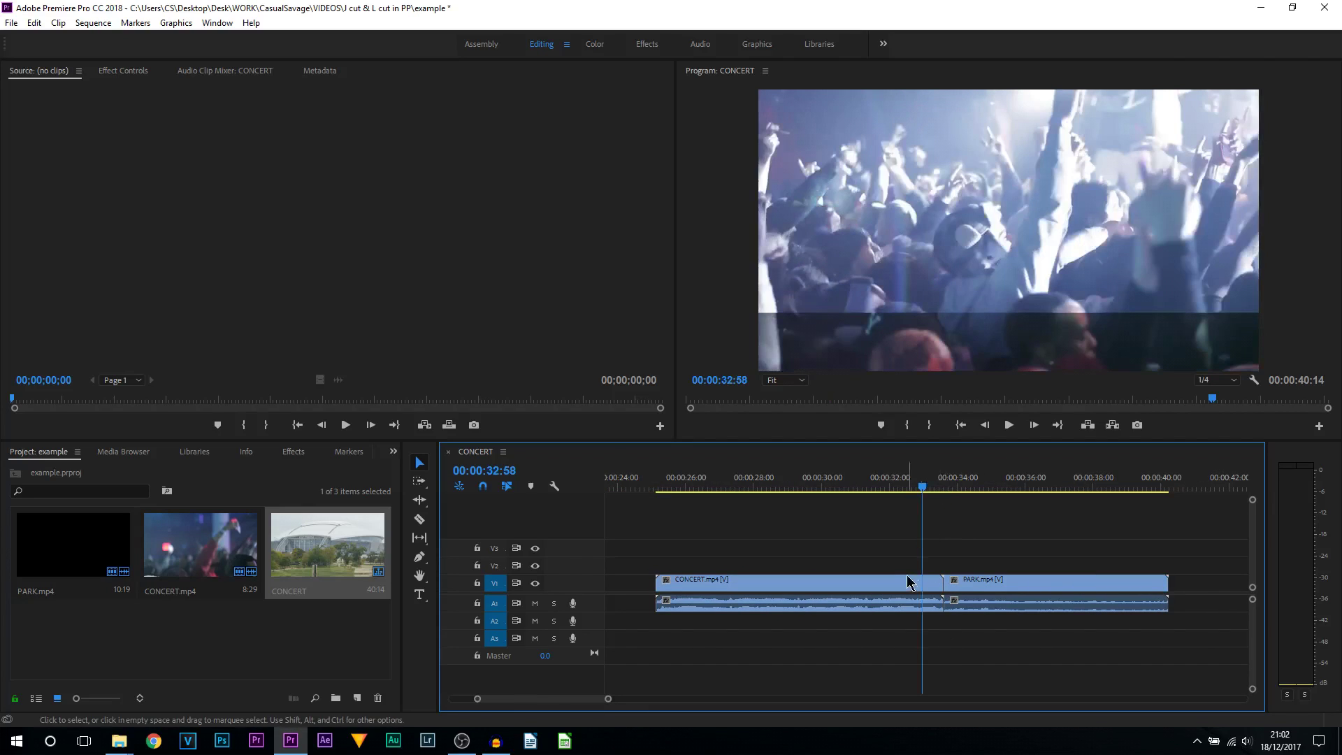
{"action": "left_click", "coordinate": [907, 591]}
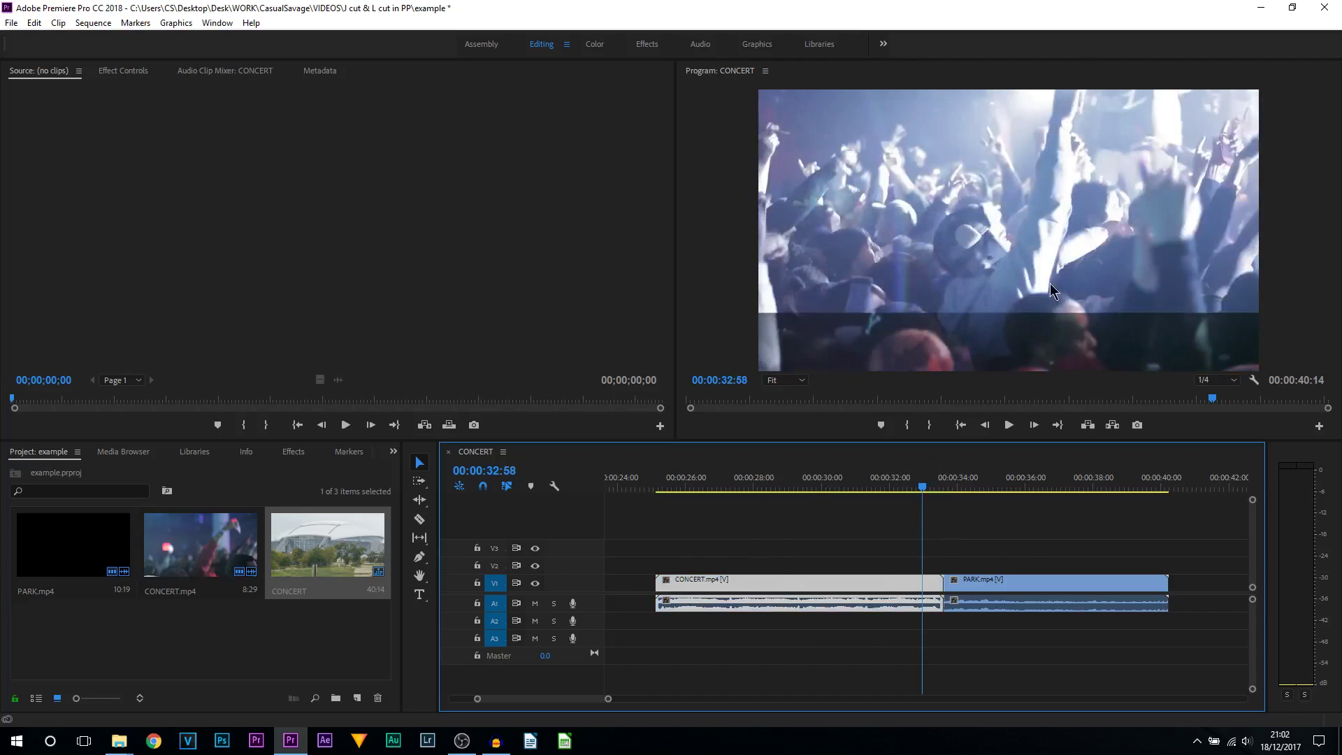
{"action": "left_click", "coordinate": [973, 481]}
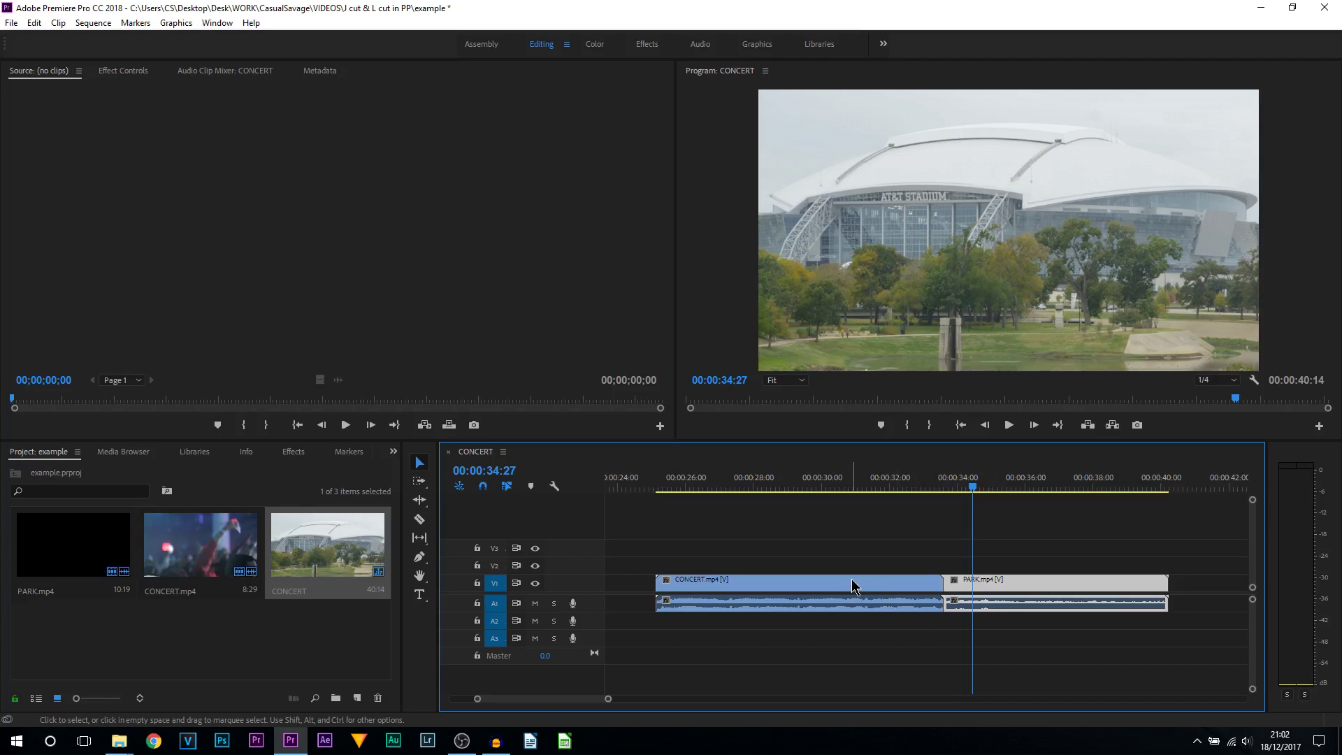
{"action": "left_click_drag", "start_coordinate": [852, 586], "coordinate": [837, 618]}
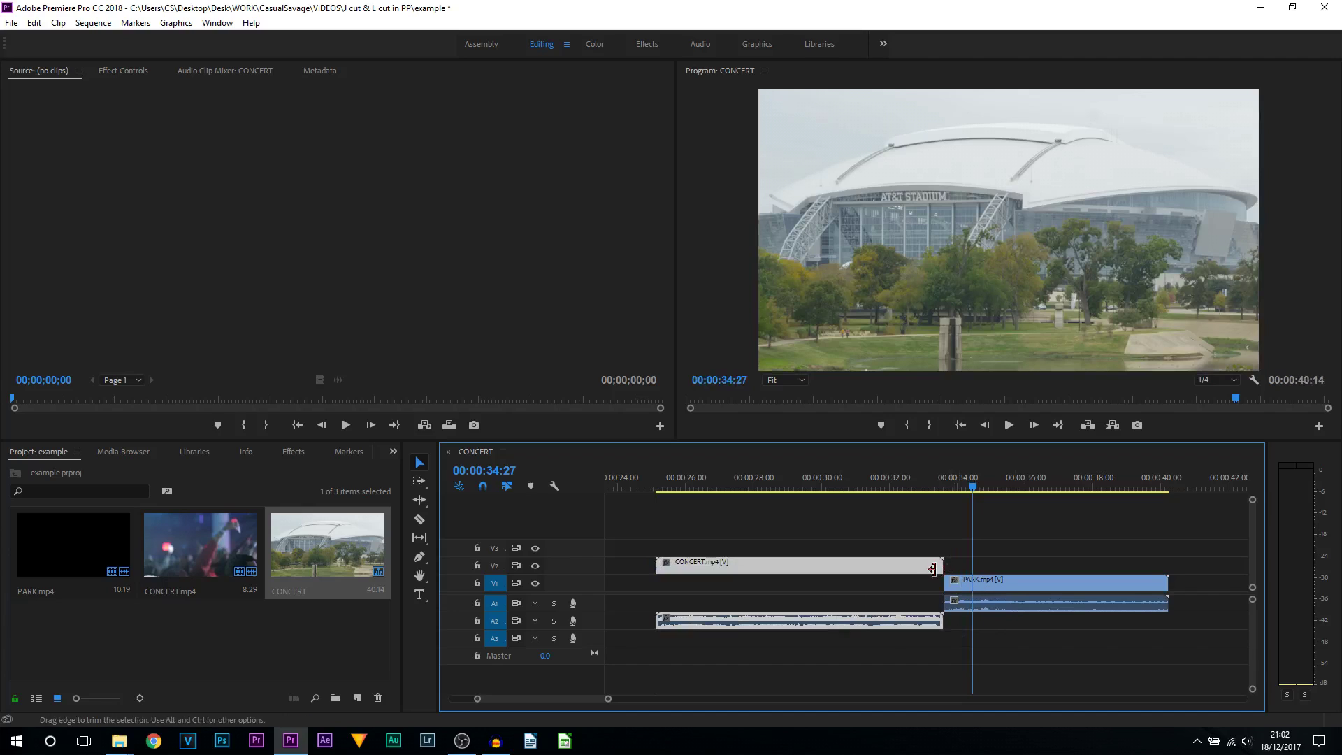
Slide CONCERT right to end at 00:00:35:03 over PARK's start, and preview the overlap
{"action": "left_click", "coordinate": [945, 485]}
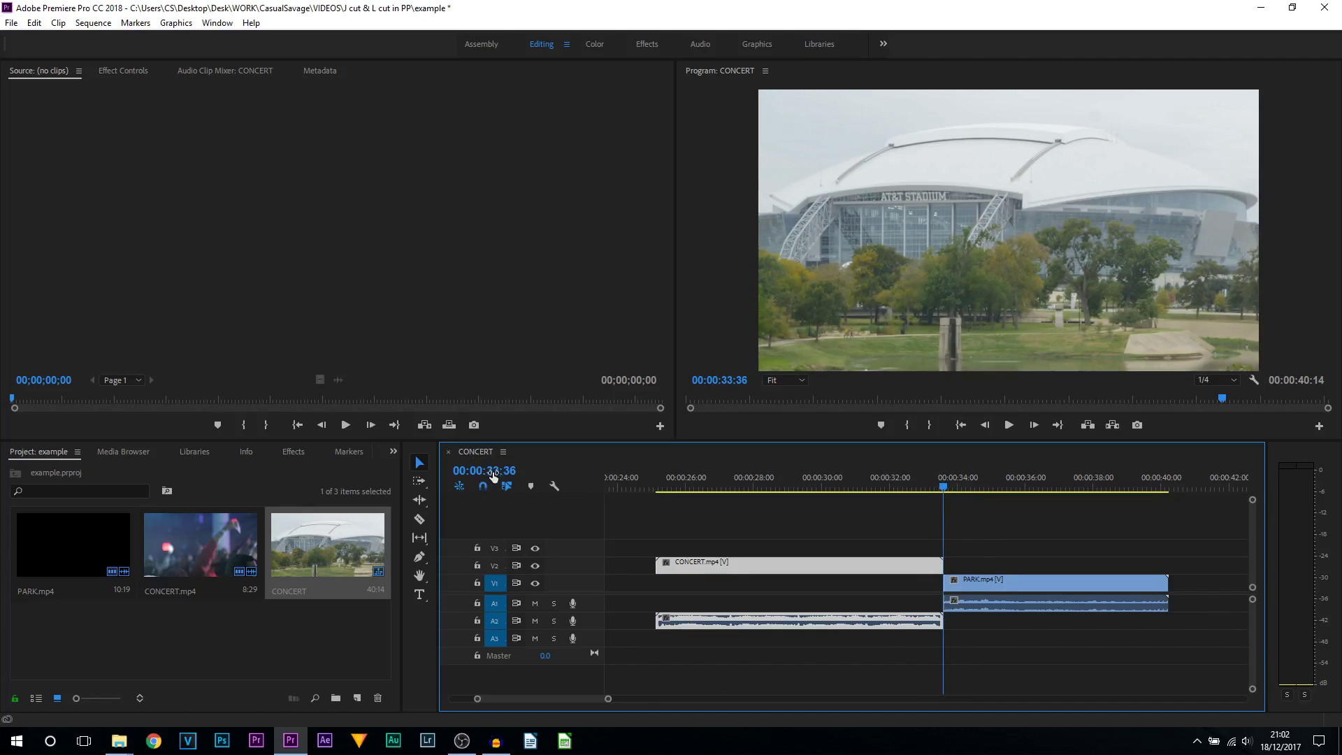
{"action": "left_click", "coordinate": [982, 488]}
{"action": "left_click", "coordinate": [994, 487]}
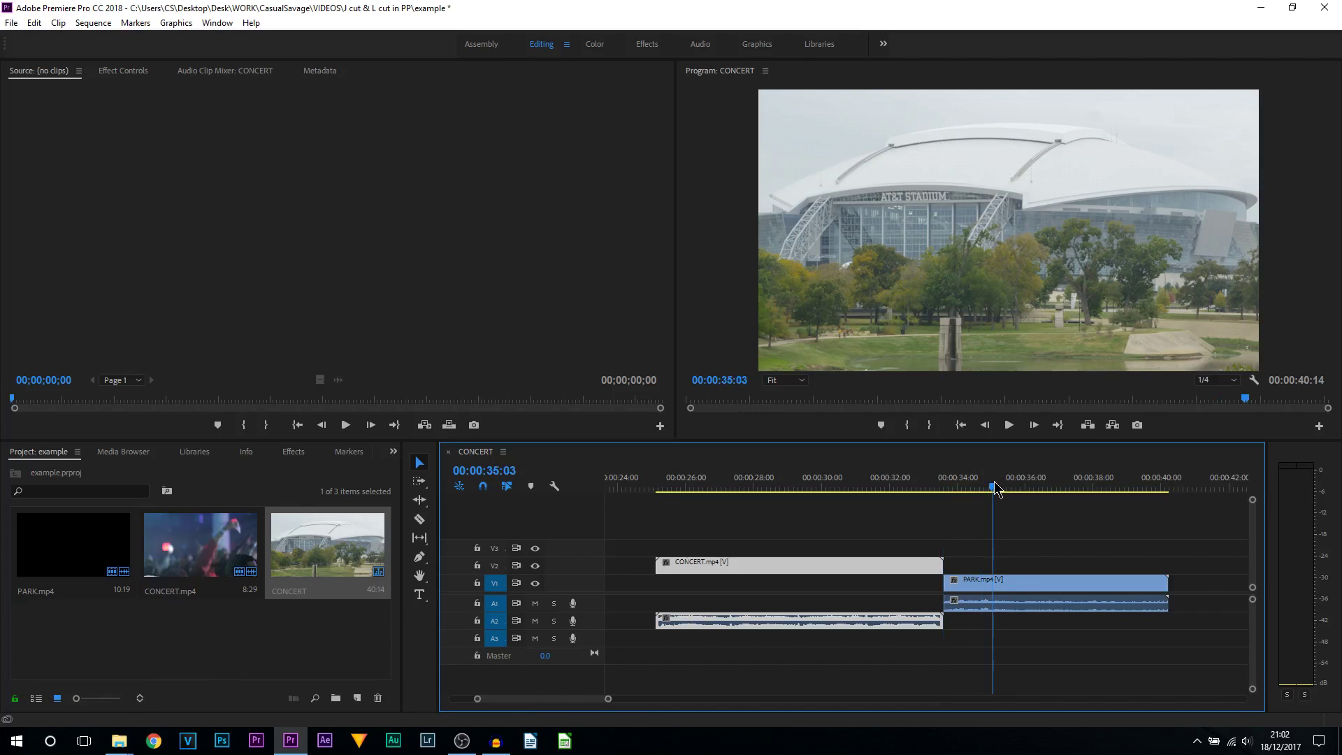
{"action": "left_click_drag", "start_coordinate": [850, 572], "coordinate": [899, 572]}
{"action": "left_click", "coordinate": [915, 487]}
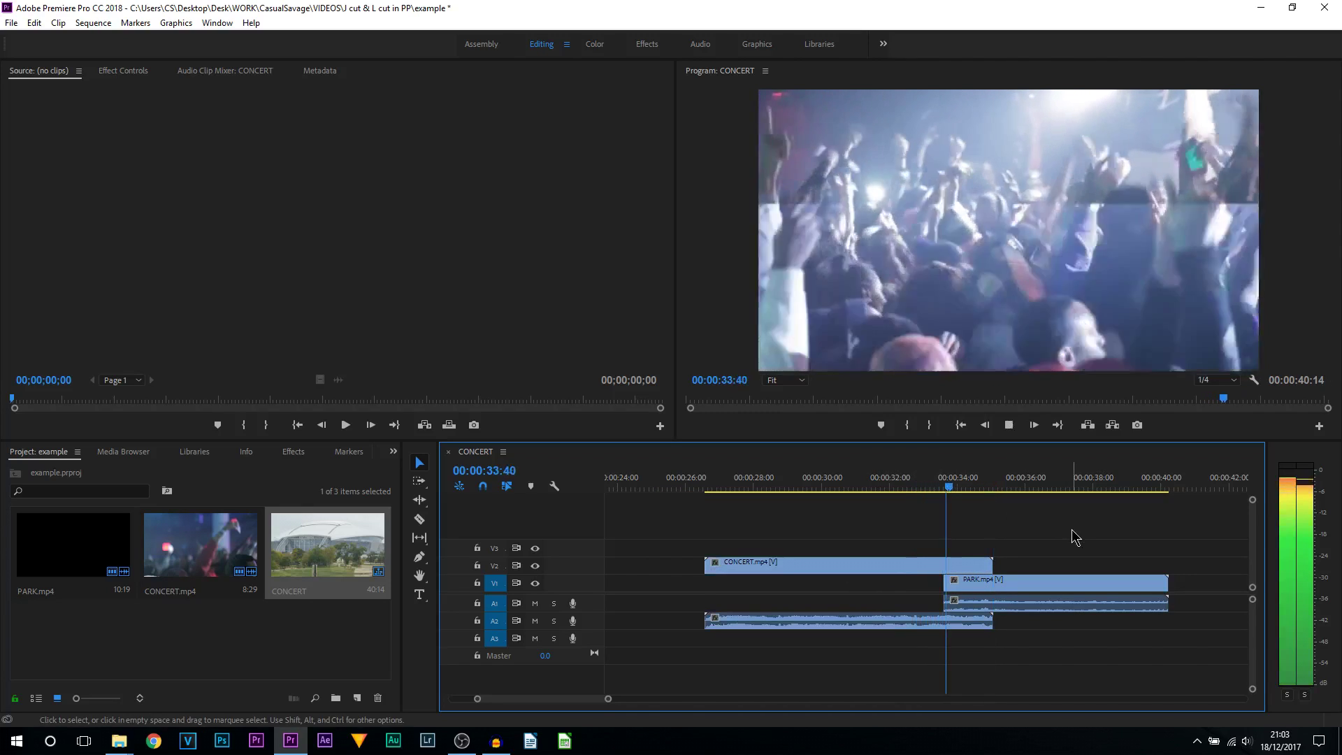
{"action": "key", "text": "space"}
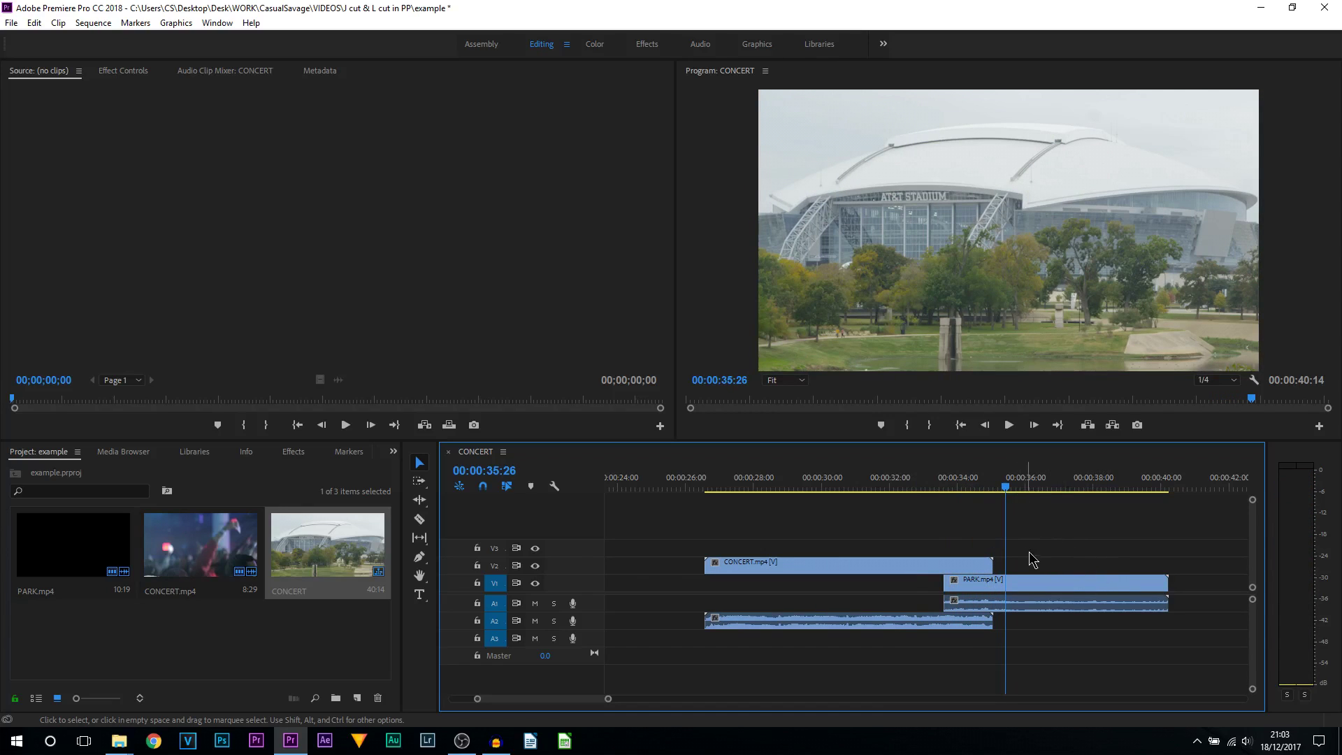
{"action": "left_click", "coordinate": [993, 584]}
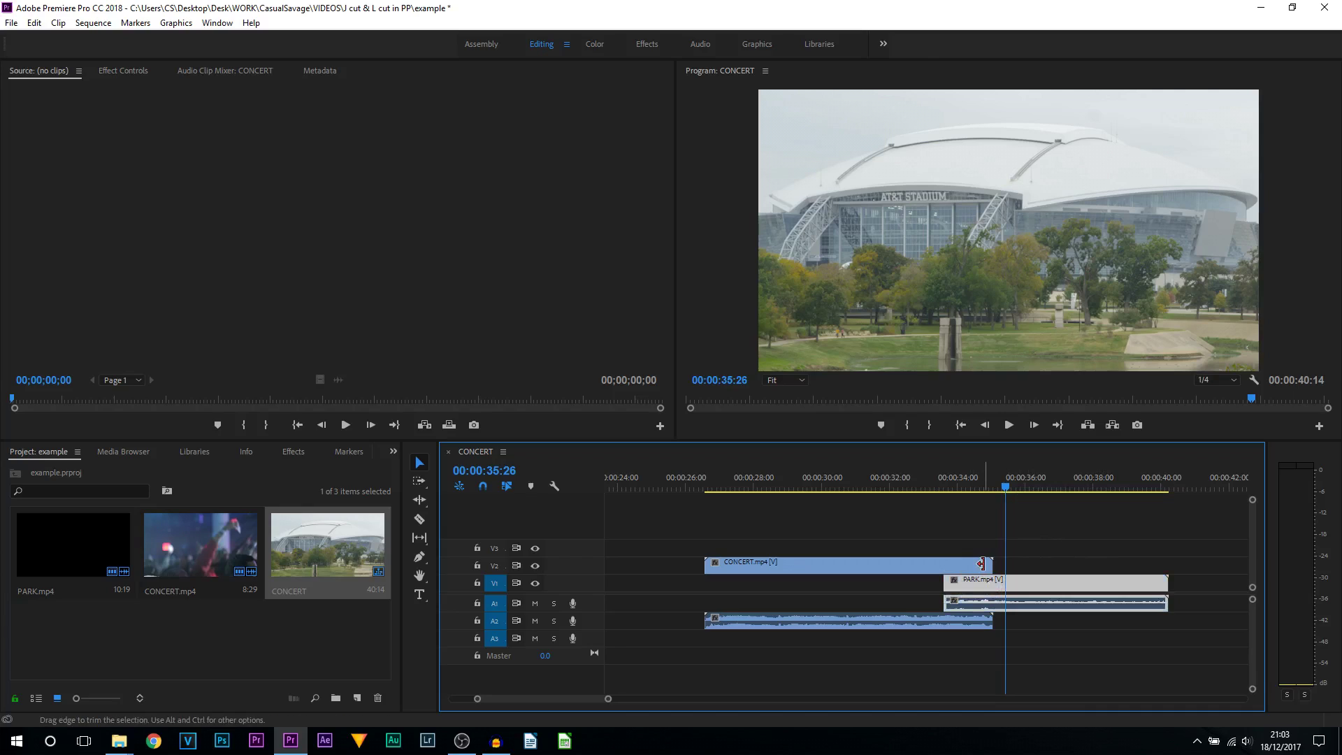
{"action": "key", "text": "c"}
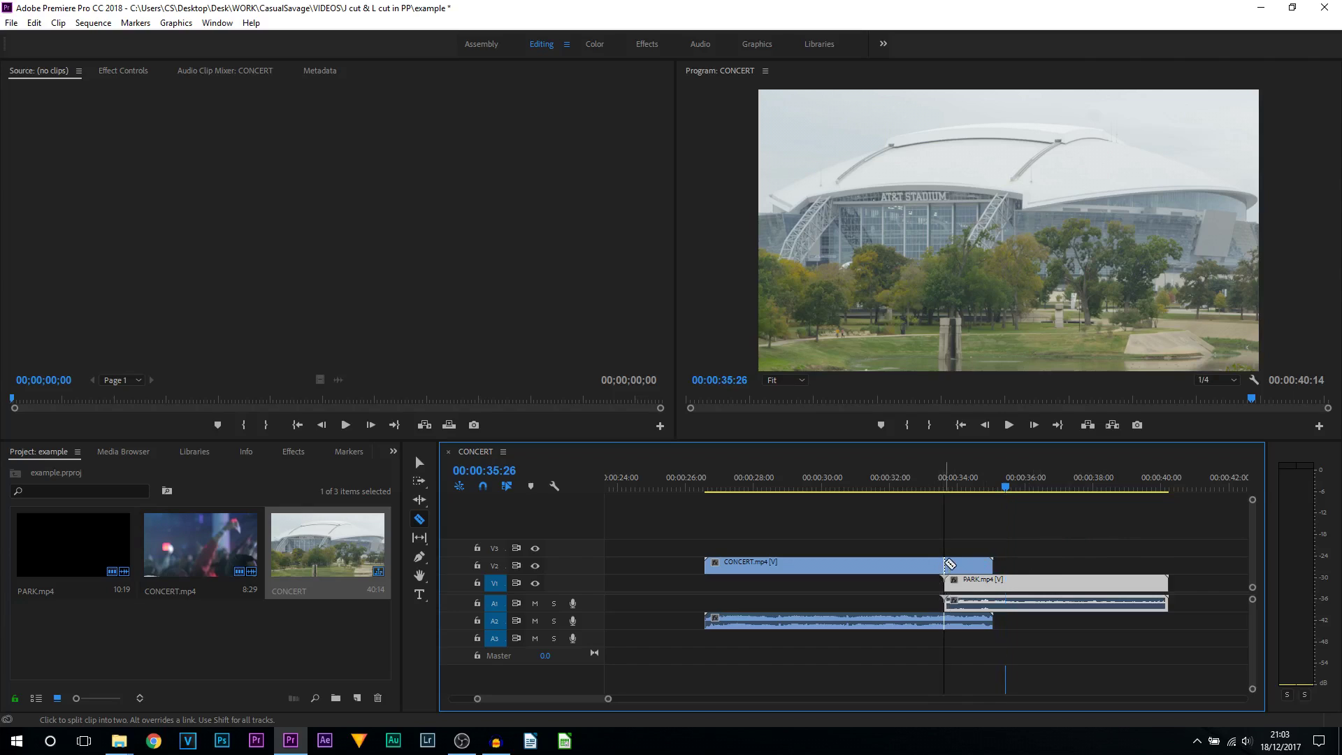
Unlink and delete the short CONCERT video piece past 00:00:34:22, keeping its audio
{"action": "left_click", "coordinate": [970, 484]}
{"action": "key", "text": "v"}
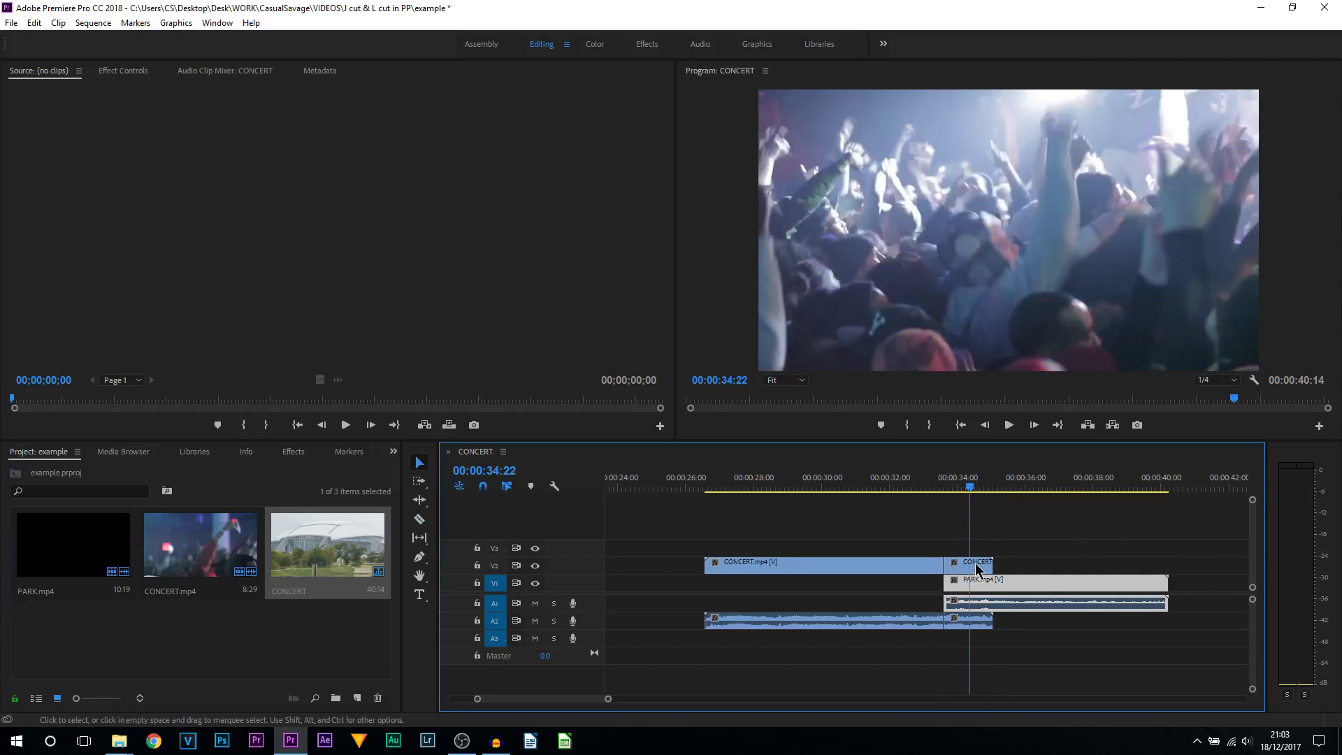
{"action": "right_click", "coordinate": [977, 572]}
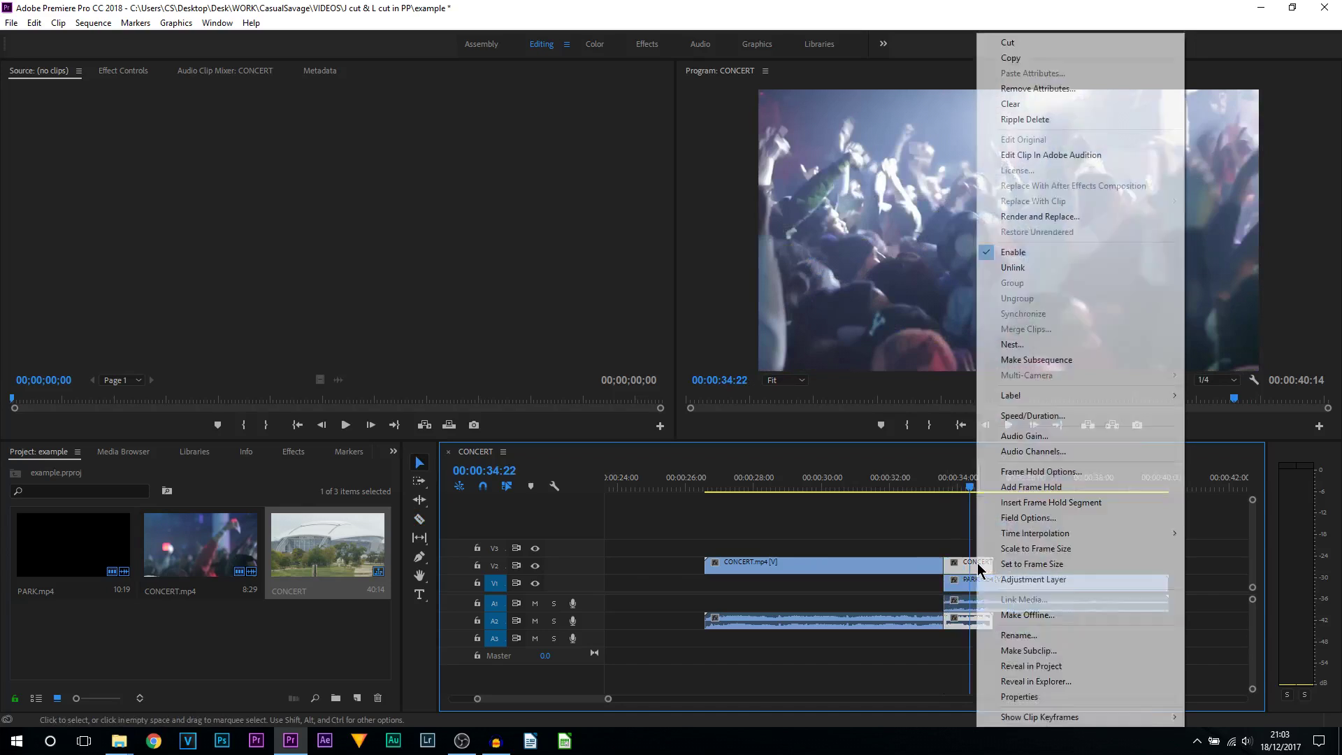
{"action": "left_click", "coordinate": [1028, 268]}
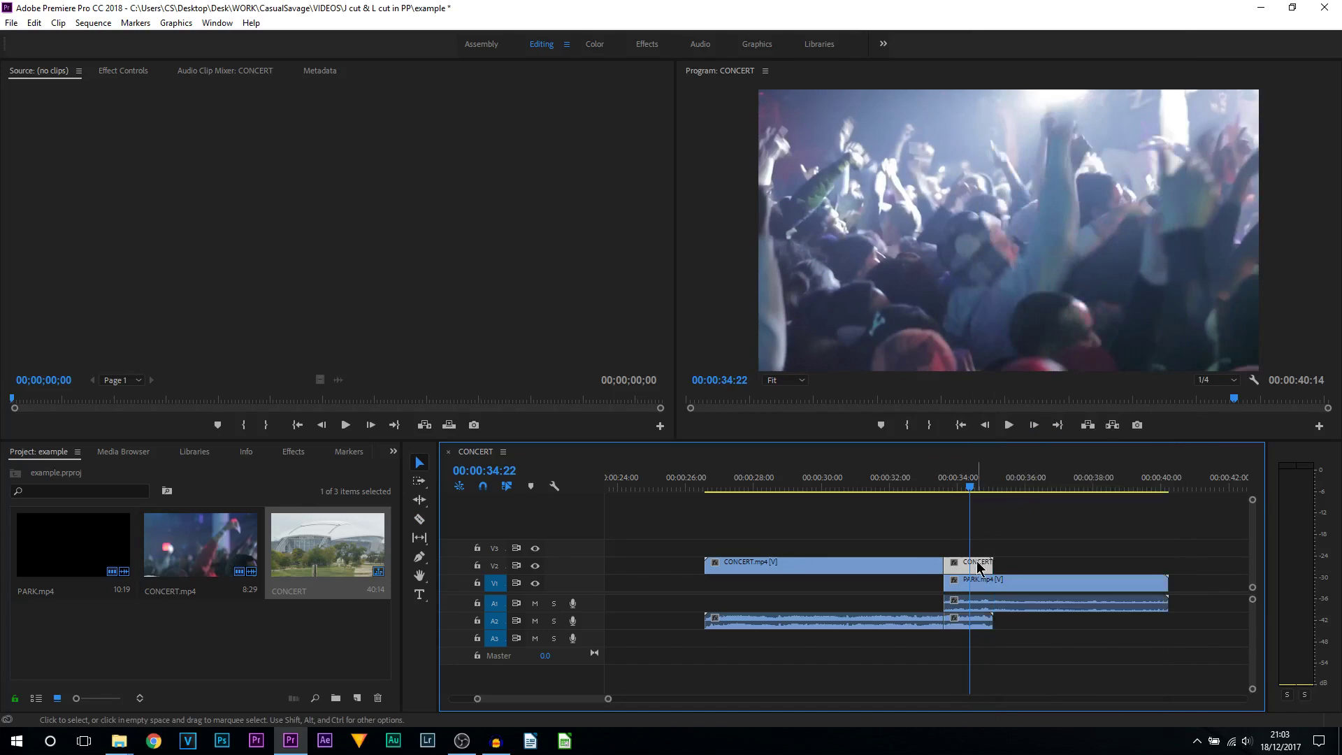
{"action": "key", "text": "Delete"}
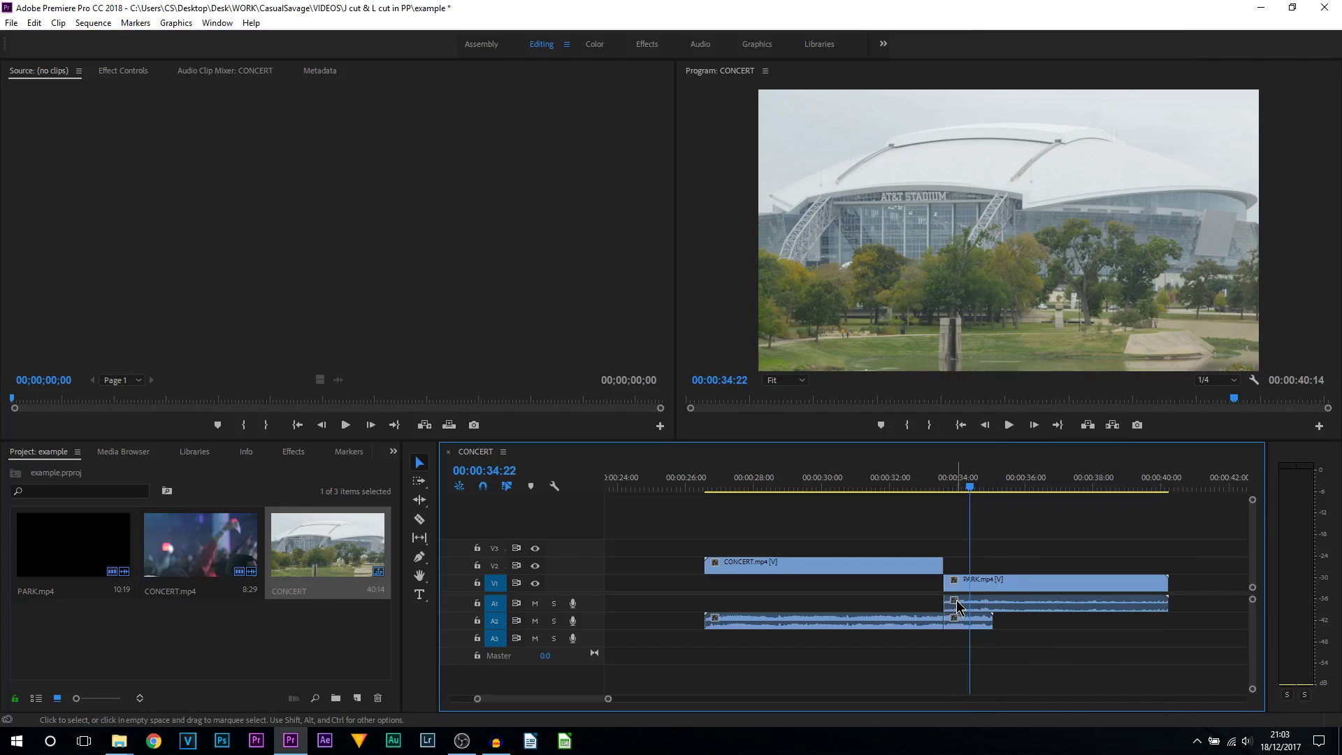
Split PARK where the CONCERT audio ends, unlink the short piece, and delete its audio
{"action": "key", "text": "c"}
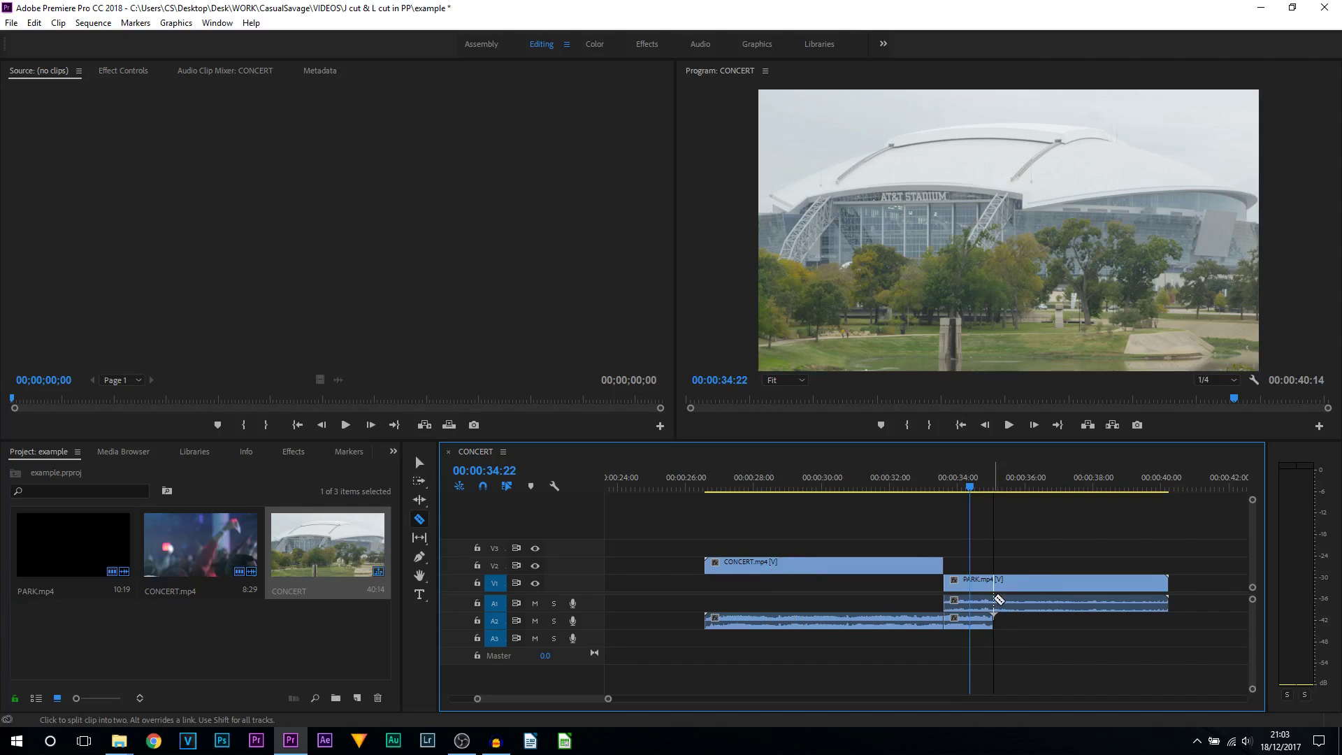
{"action": "left_click", "coordinate": [993, 601]}
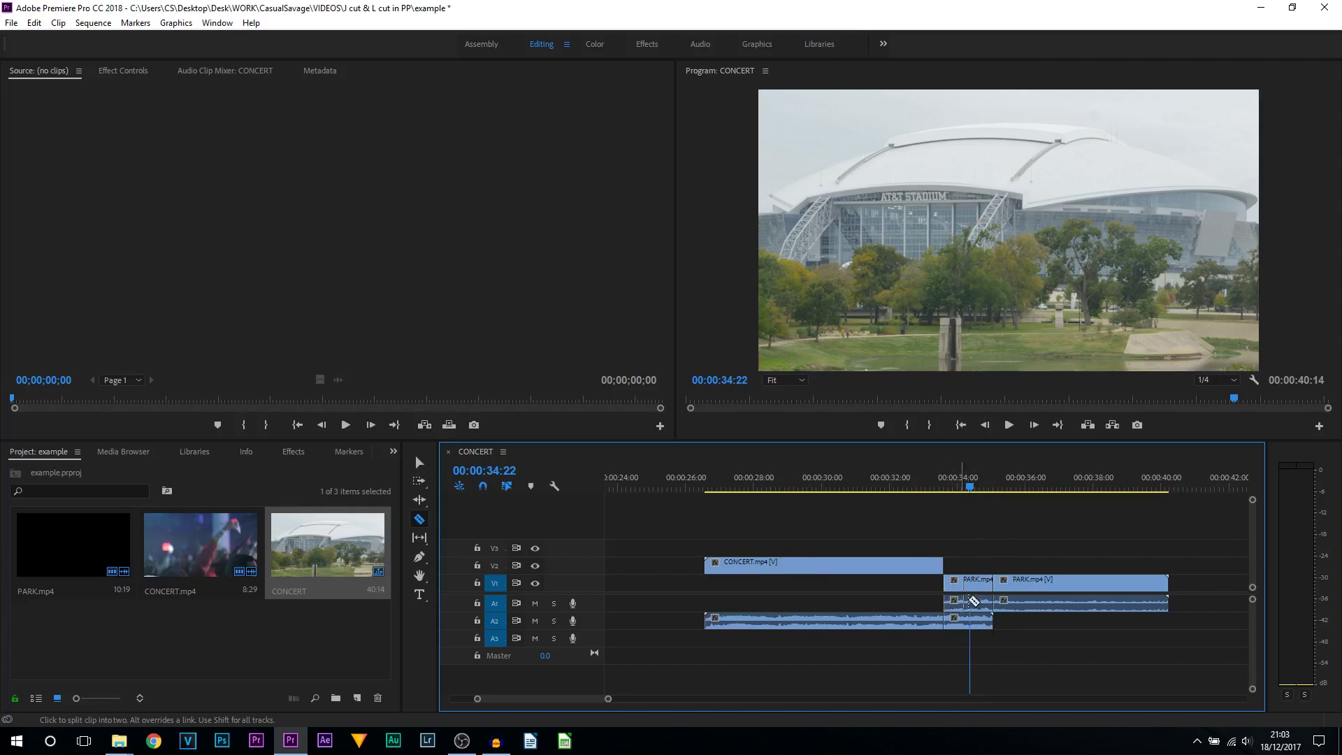
{"action": "key", "text": "v"}
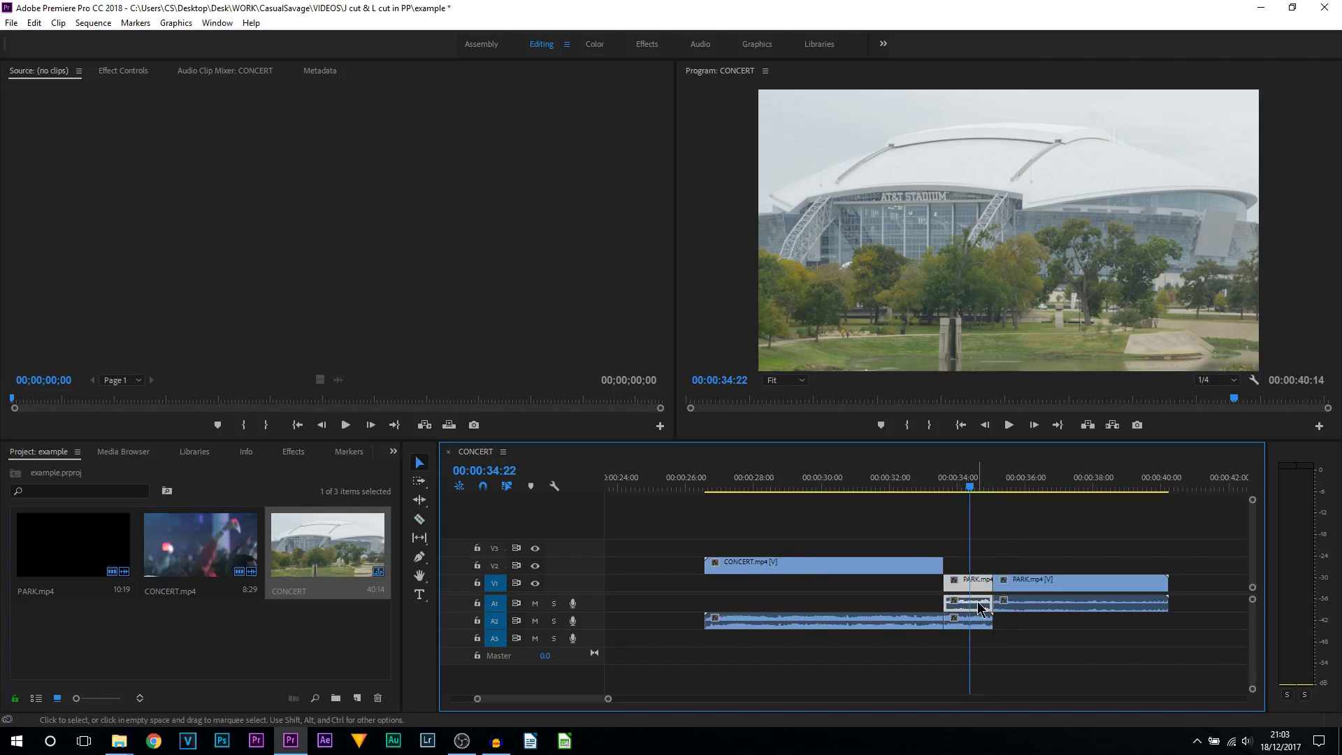
{"action": "right_click", "coordinate": [979, 605]}
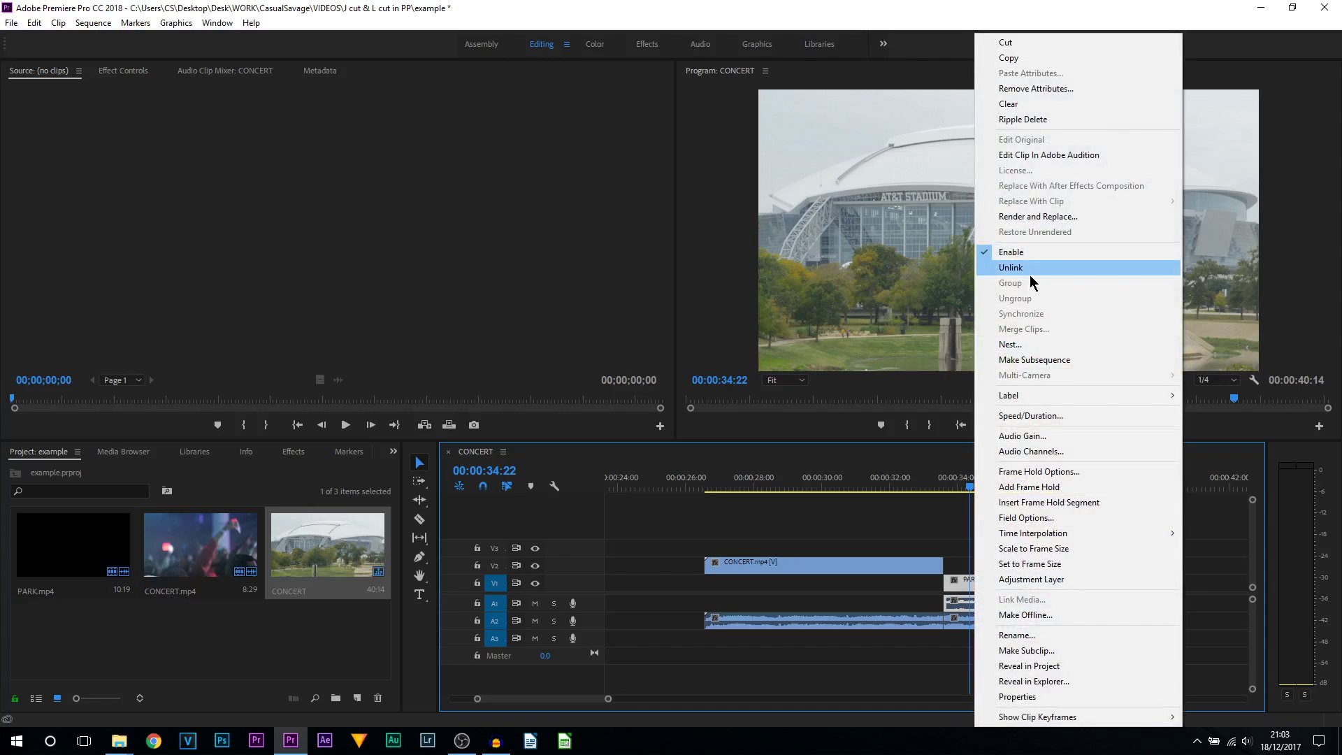
{"action": "left_click", "coordinate": [1031, 274]}
{"action": "left_click", "coordinate": [972, 603]}
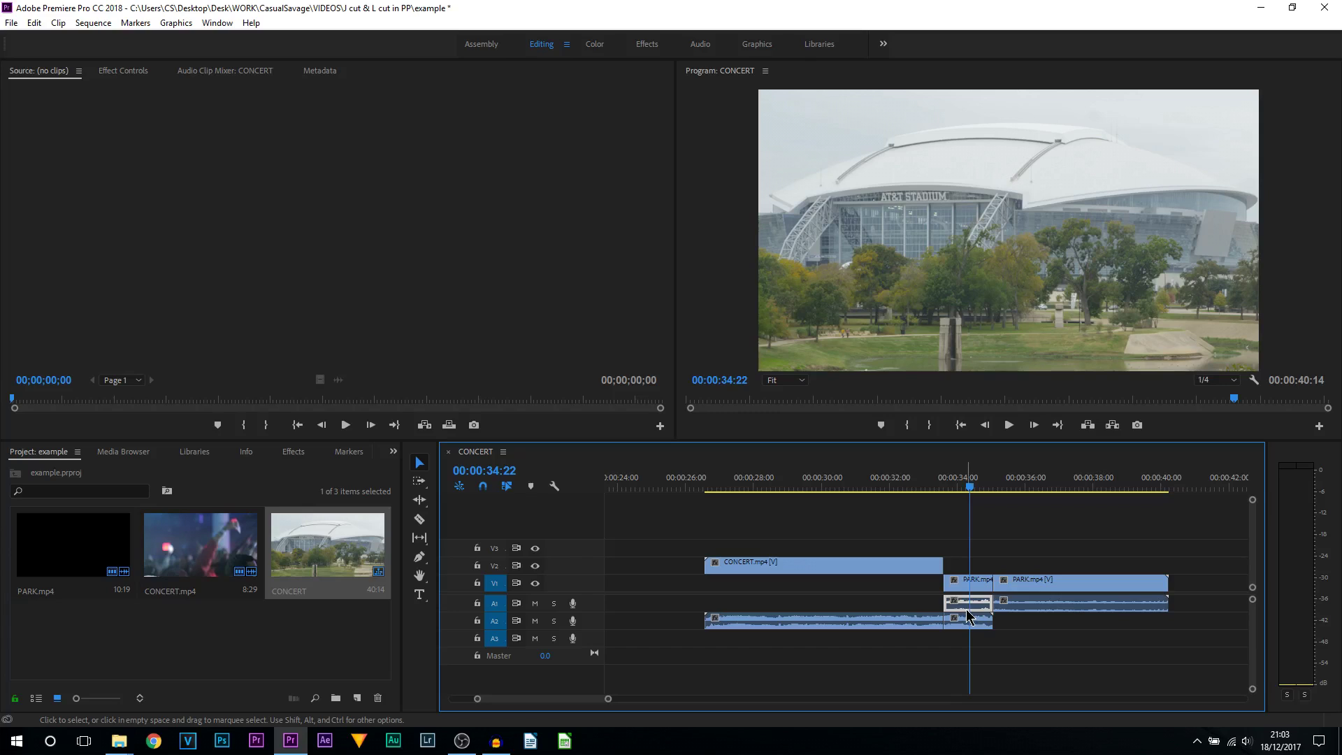
{"action": "key", "text": "Delete"}
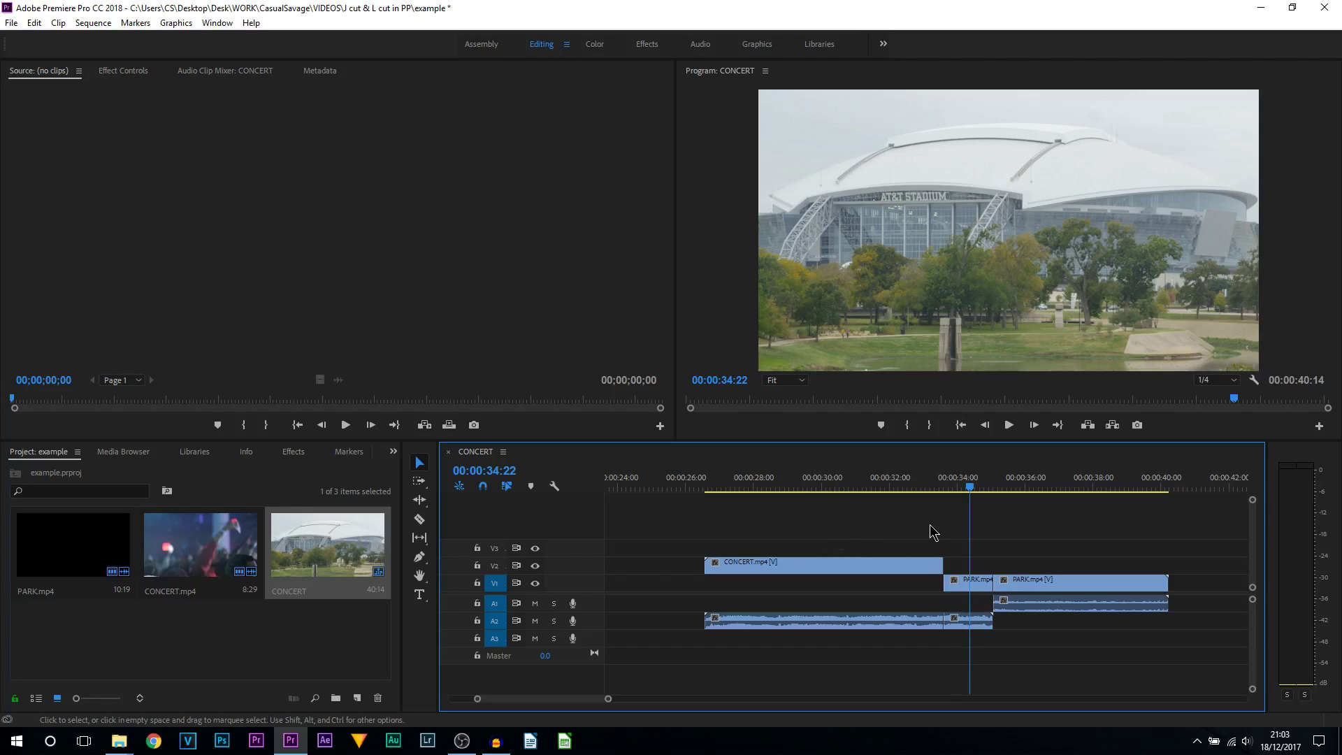
Preview the cut from 00:00:31:09, then move the short audio piece from A2 onto A1
{"action": "left_click", "coordinate": [861, 487]}
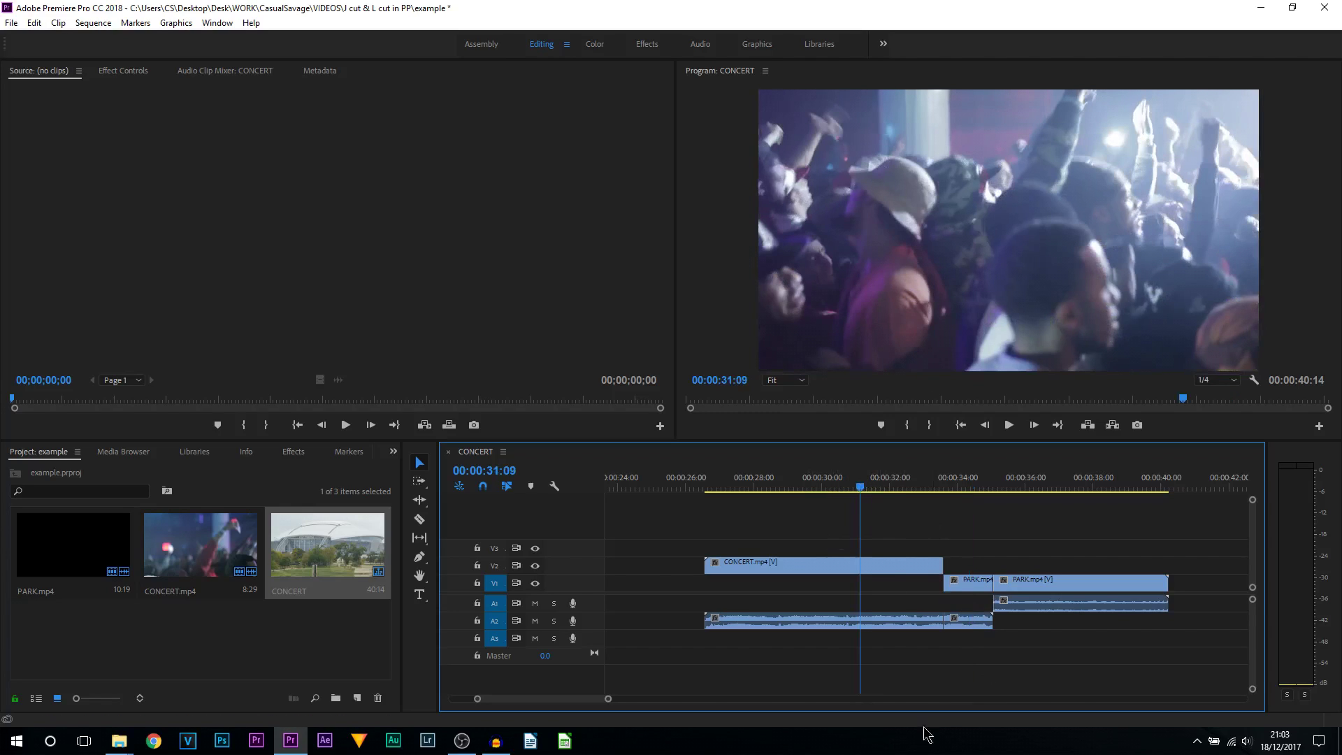
{"action": "key", "text": "space"}
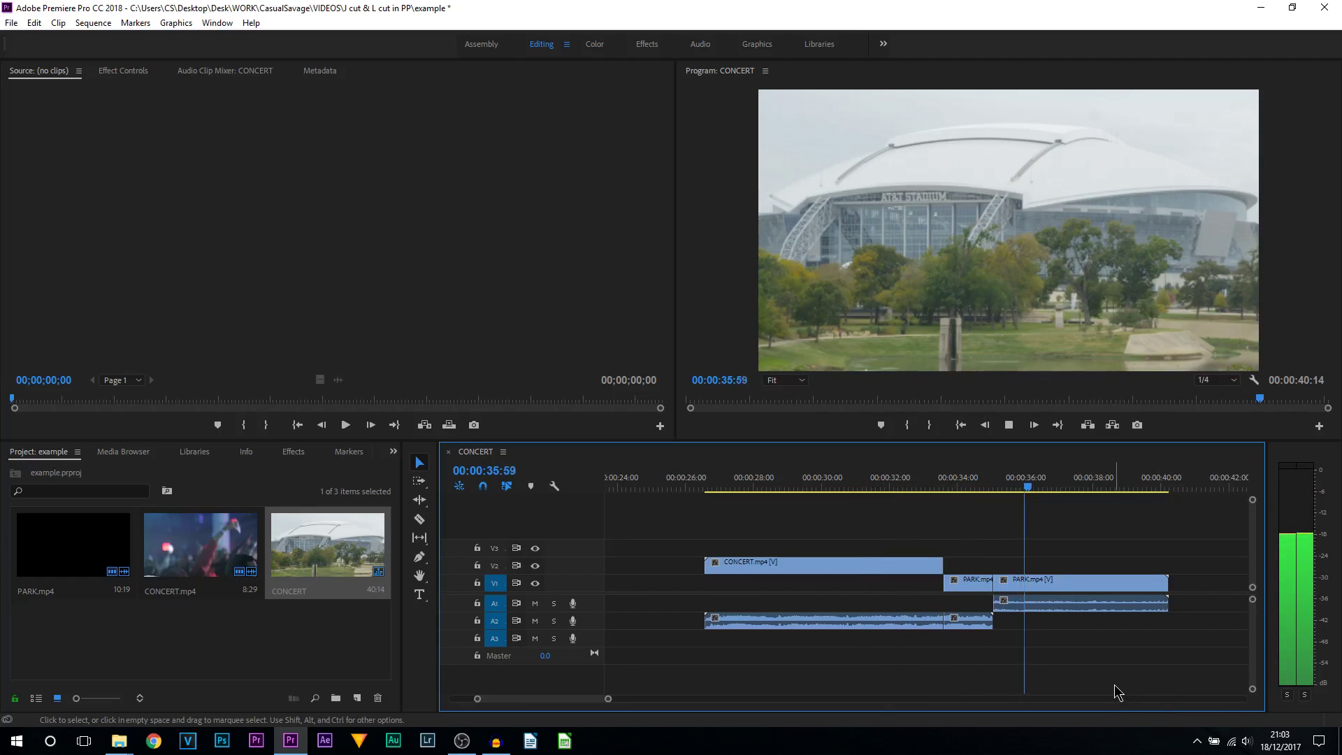
{"action": "key", "text": "space"}
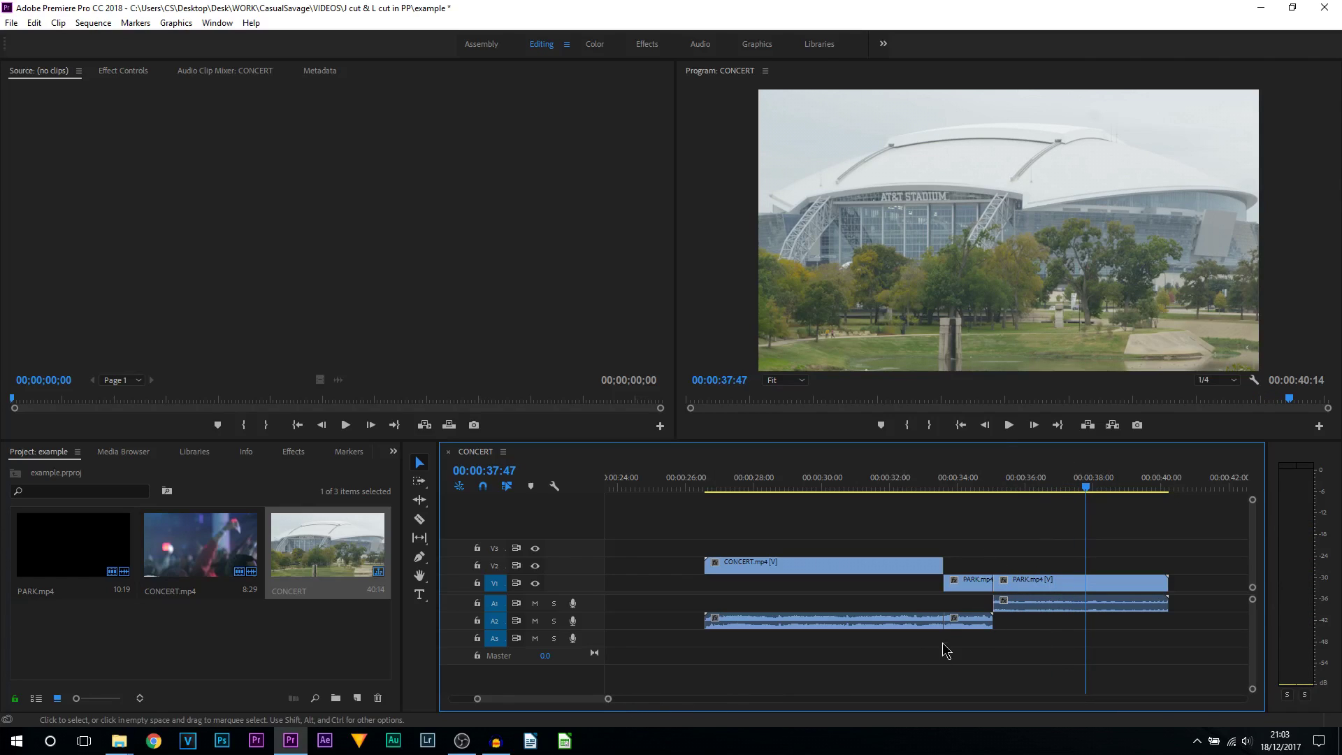
{"action": "left_click_drag", "start_coordinate": [960, 621], "coordinate": [960, 608]}
{"action": "left_click_drag", "start_coordinate": [998, 483], "coordinate": [1011, 482]}
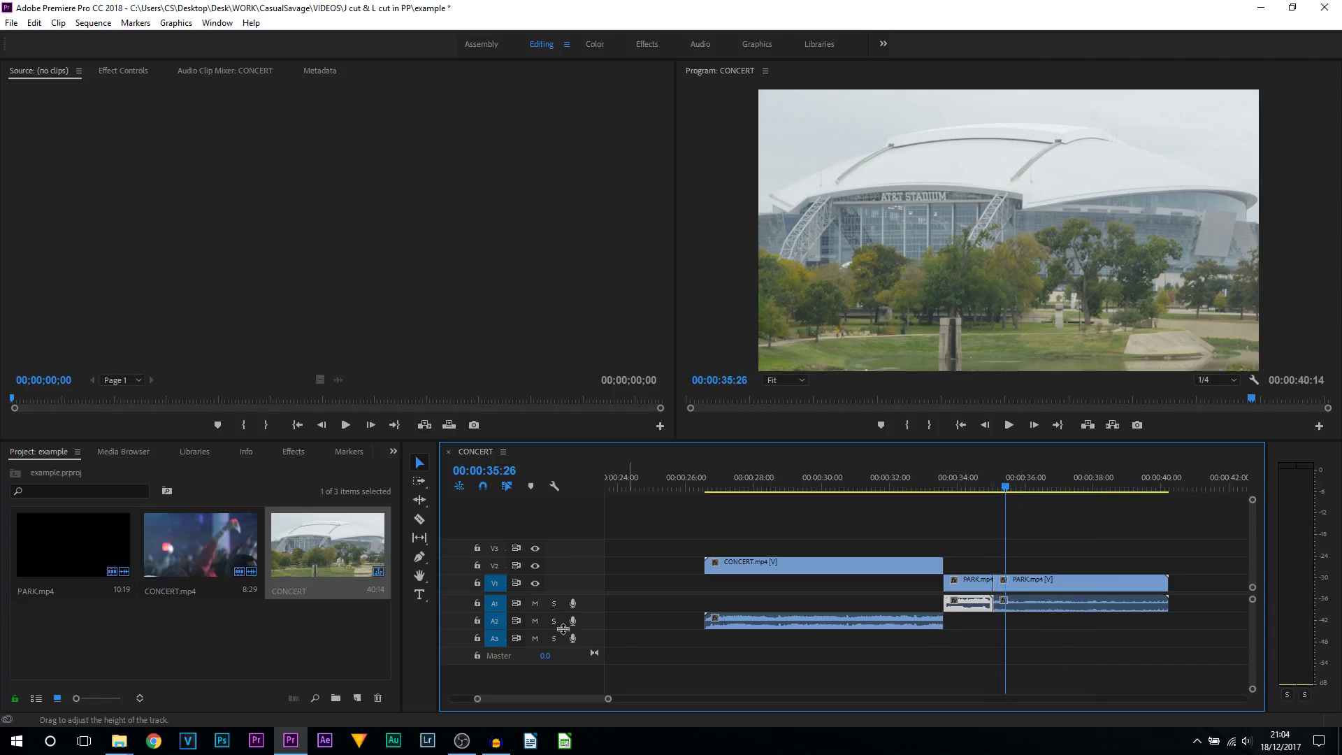
Apply the Audio Transitions > Crossfade > Constant Gain transition to the A1 edit before PARK's audio
{"action": "left_click", "coordinate": [1026, 621]}
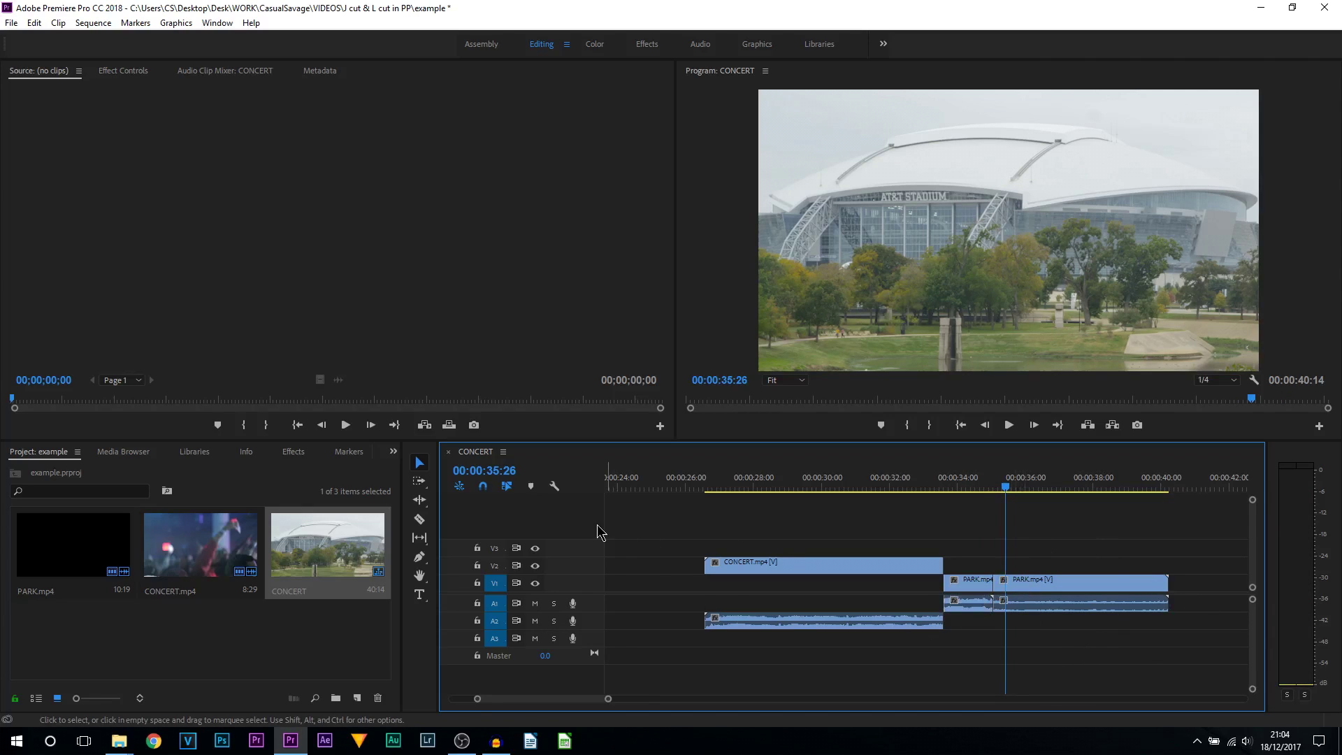
{"action": "left_click", "coordinate": [293, 451]}
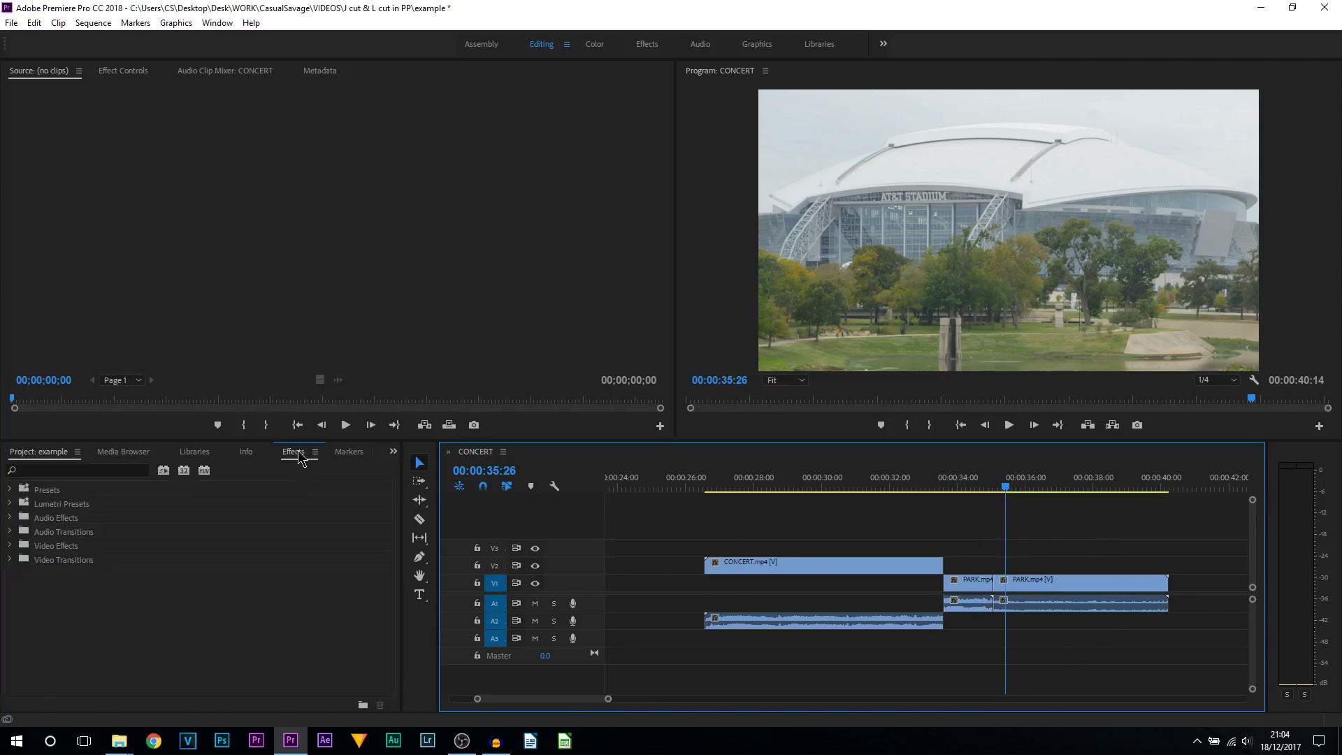
{"action": "left_click", "coordinate": [10, 518]}
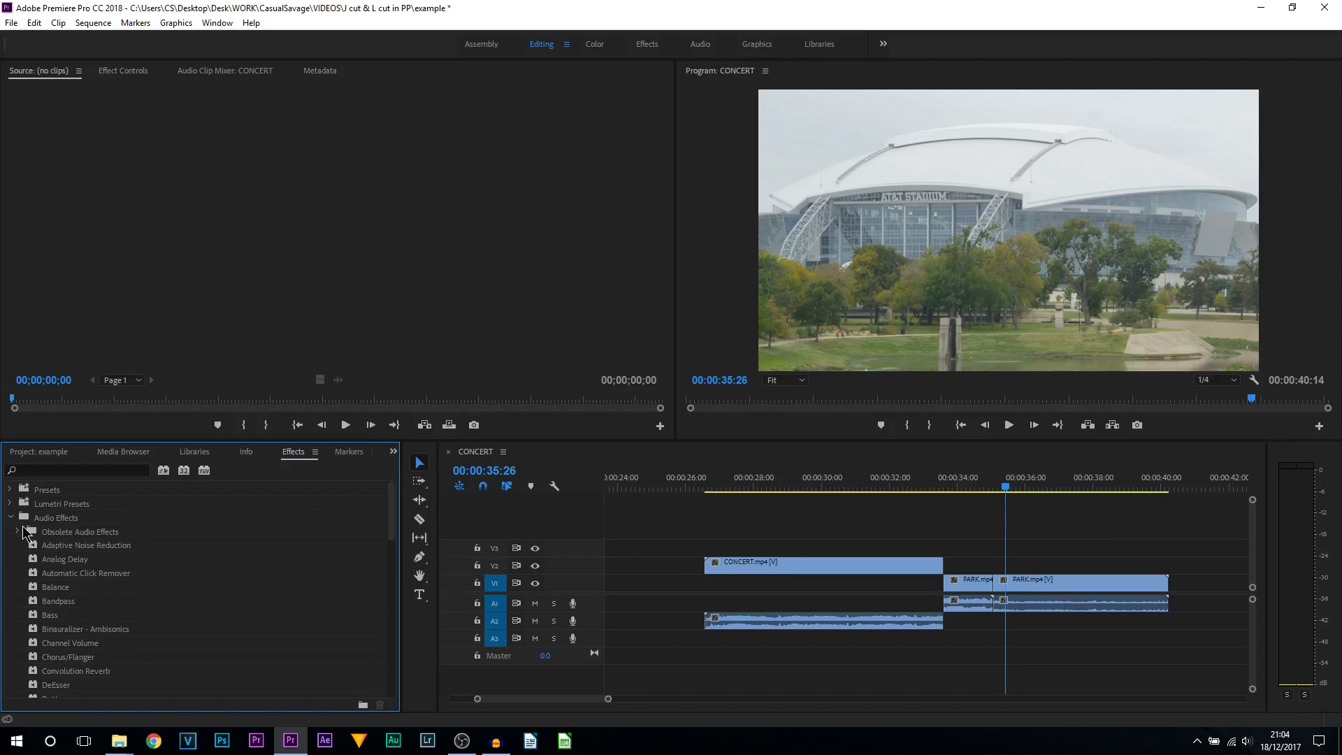
{"action": "scroll", "coordinate": [45, 571], "scroll_direction": "down", "scroll_amount": 2}
{"action": "scroll", "coordinate": [44, 559], "scroll_direction": "up", "scroll_amount": 3}
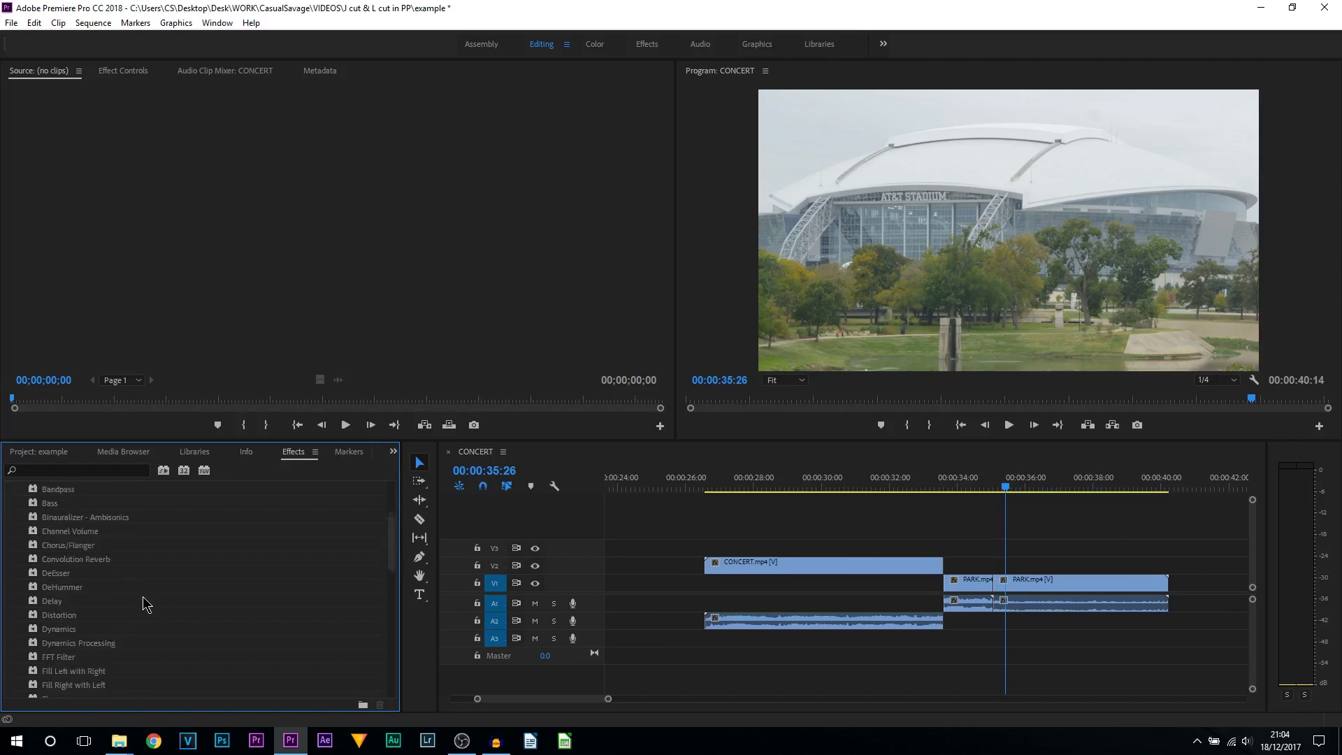
{"action": "scroll", "coordinate": [130, 593], "scroll_direction": "down", "scroll_amount": 10}
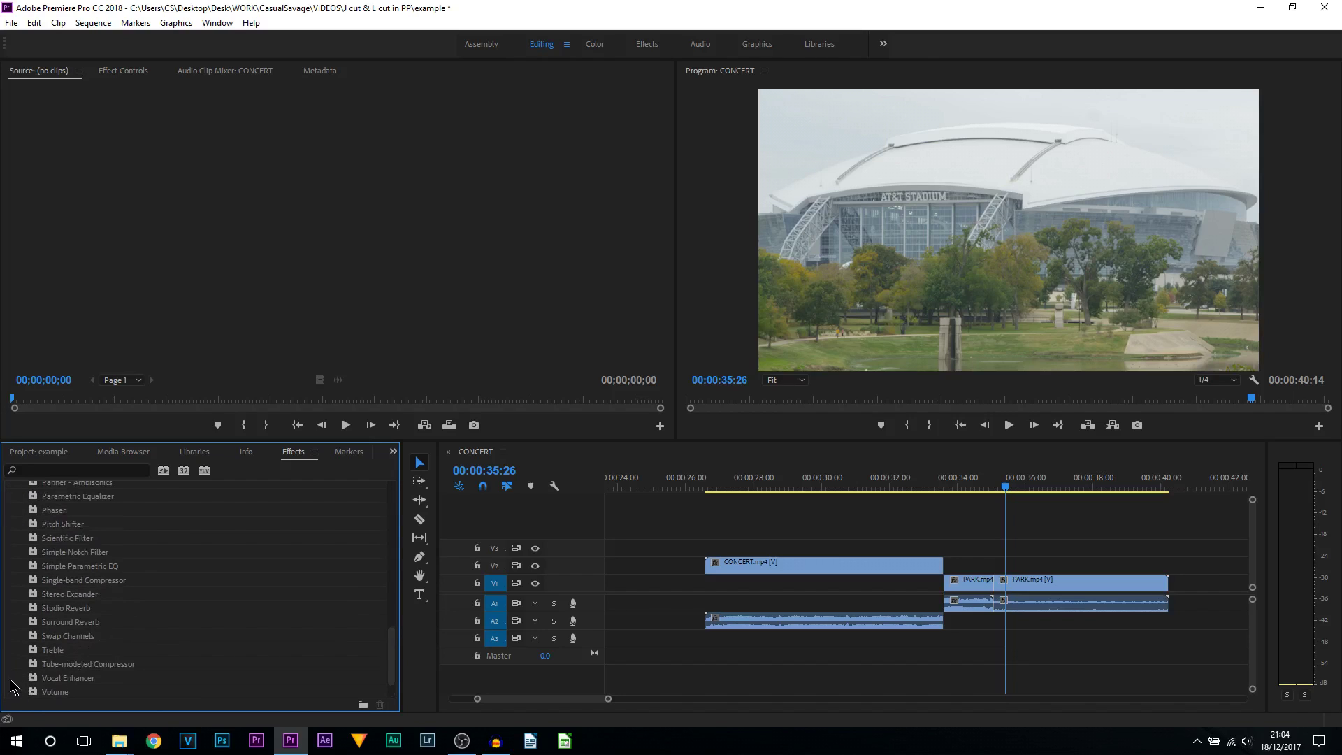
{"action": "left_click", "coordinate": [10, 665]}
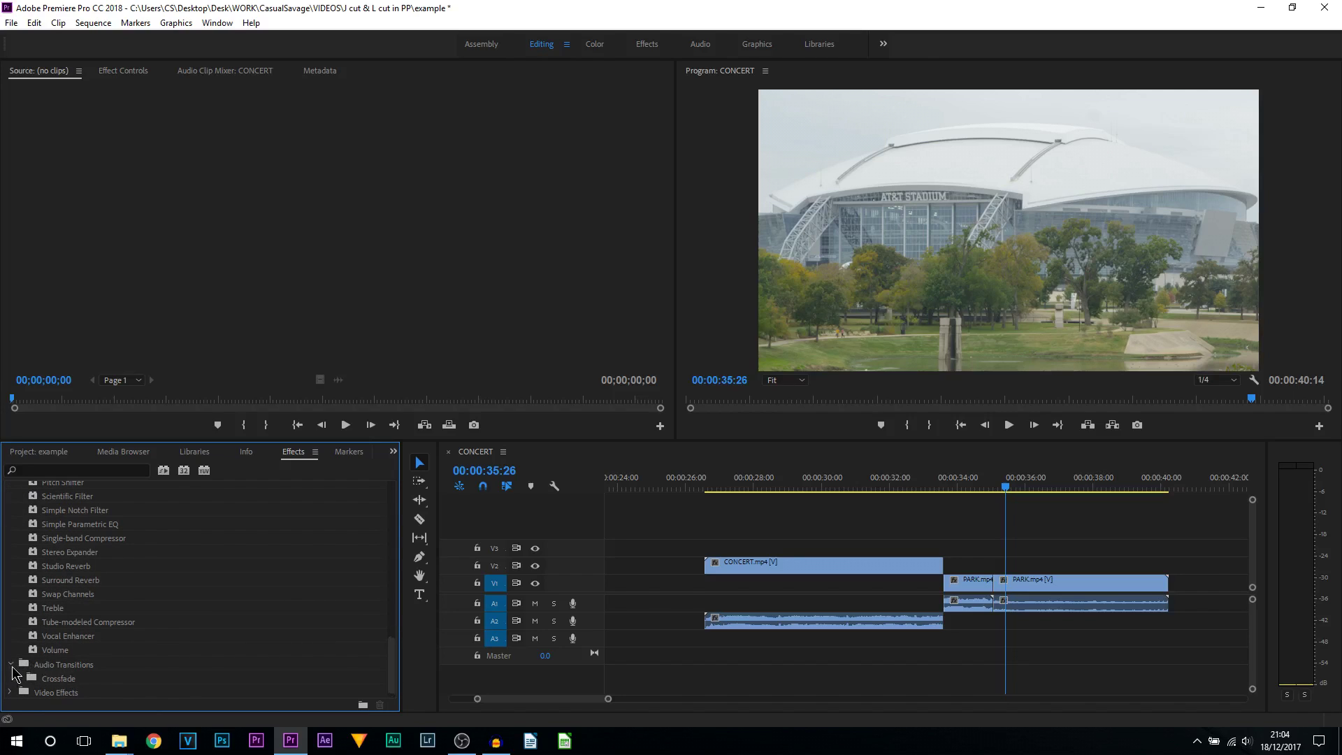
{"action": "left_click", "coordinate": [19, 678]}
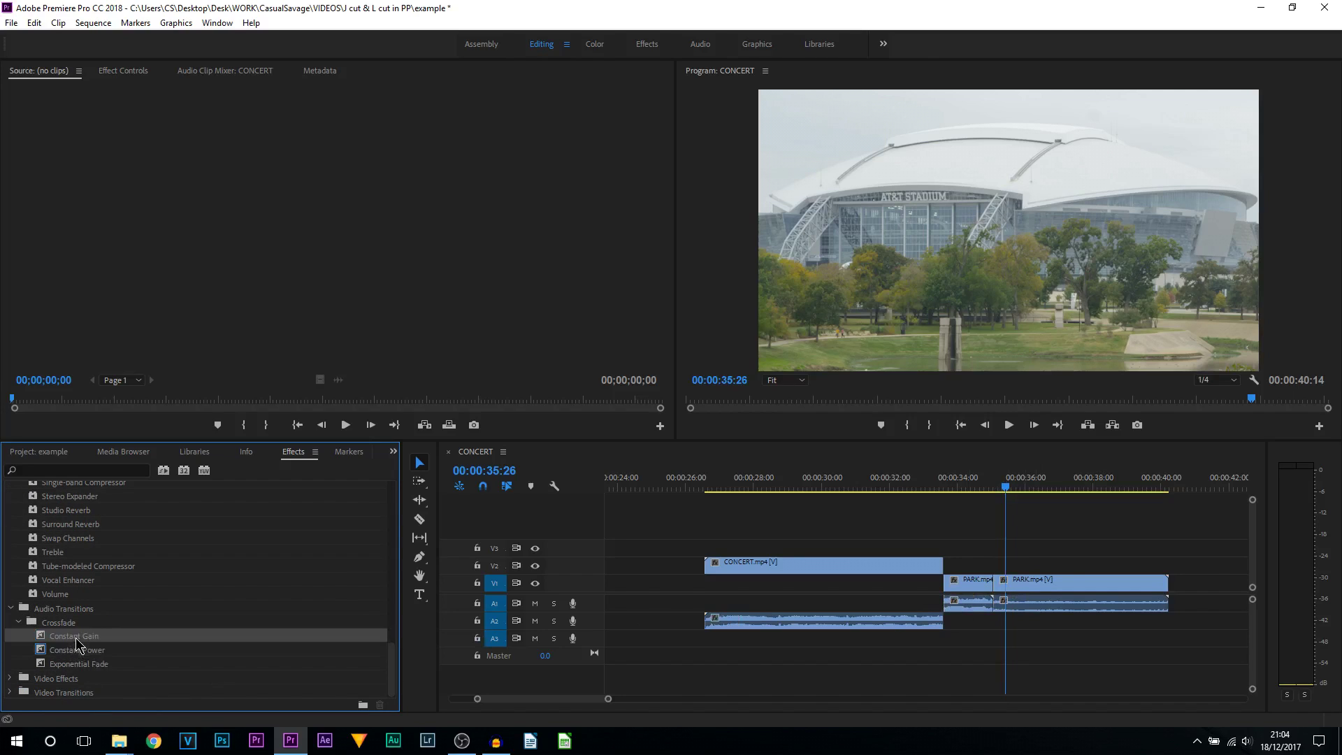
{"action": "left_click_drag", "start_coordinate": [249, 641], "coordinate": [993, 608]}
{"action": "left_click", "coordinate": [953, 477]}
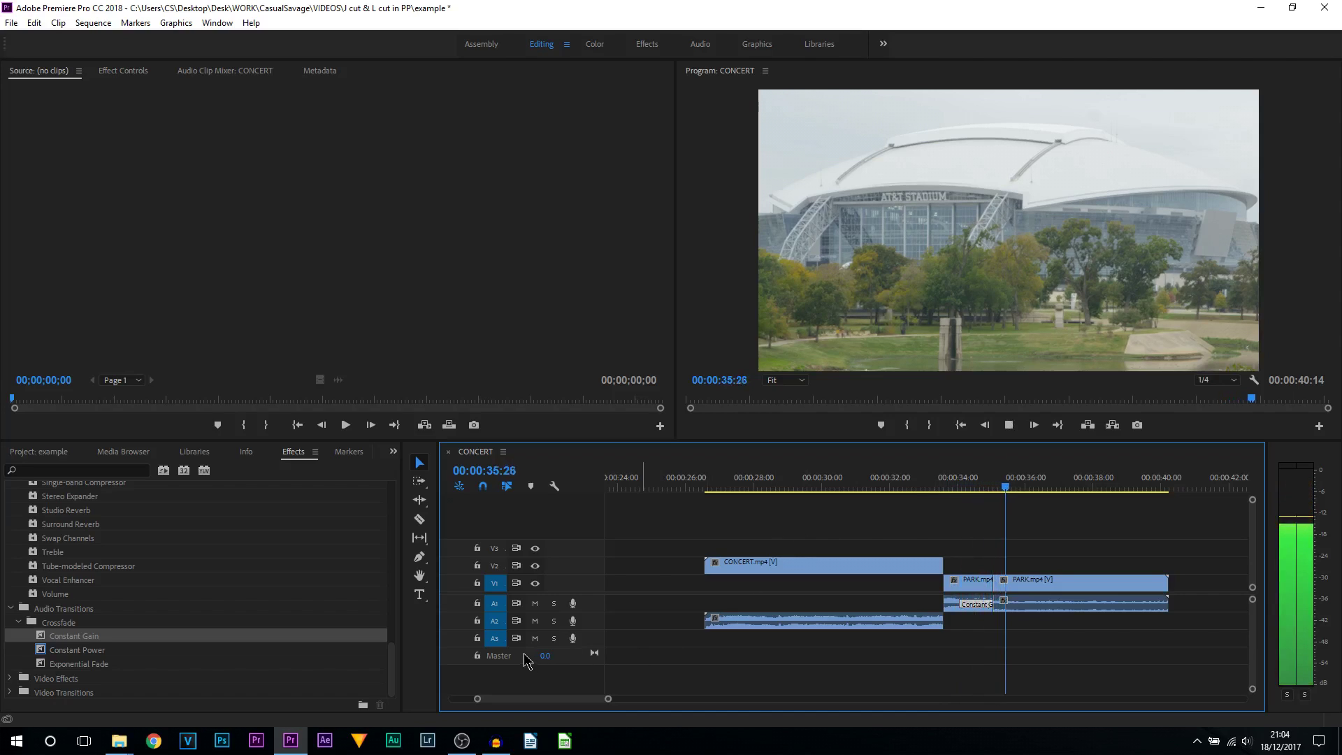
Play back the crossfade, then zoom the timeline out to show roughly 16 to 56 seconds
{"action": "key", "text": "space"}
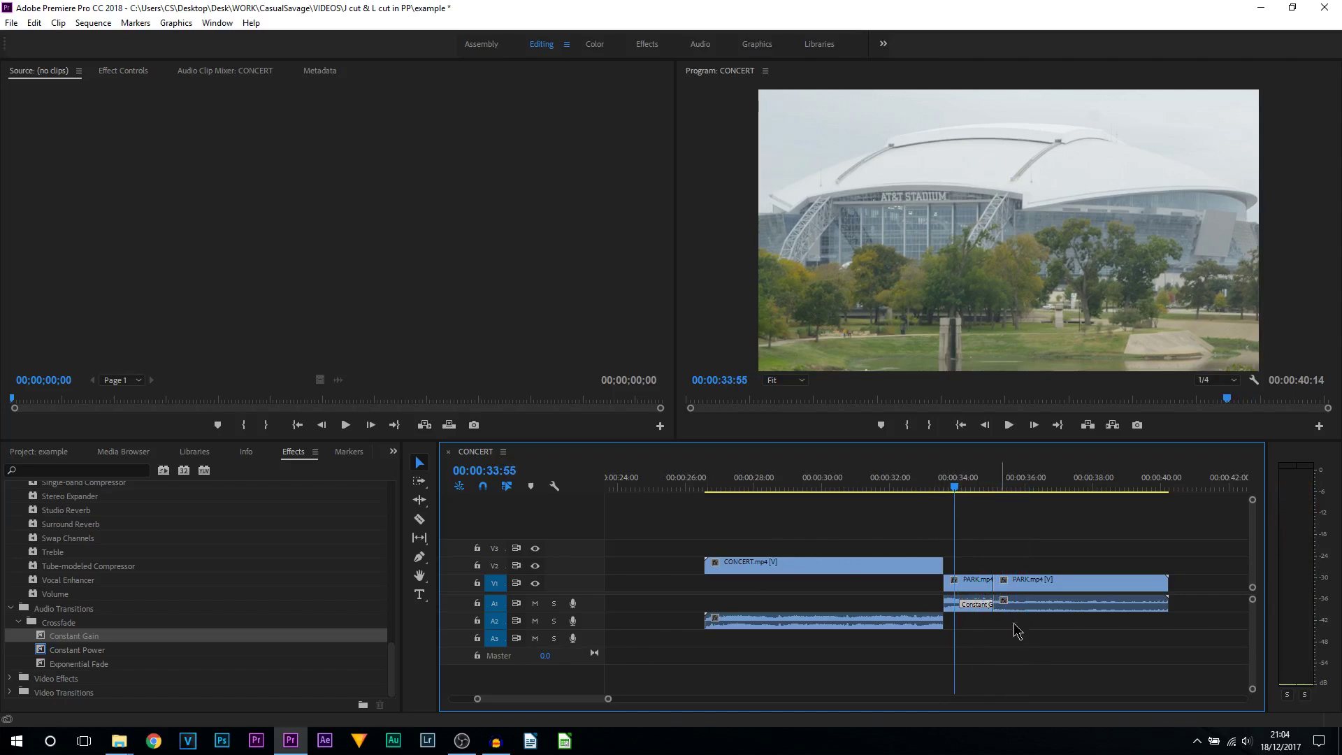
{"action": "key", "text": "space"}
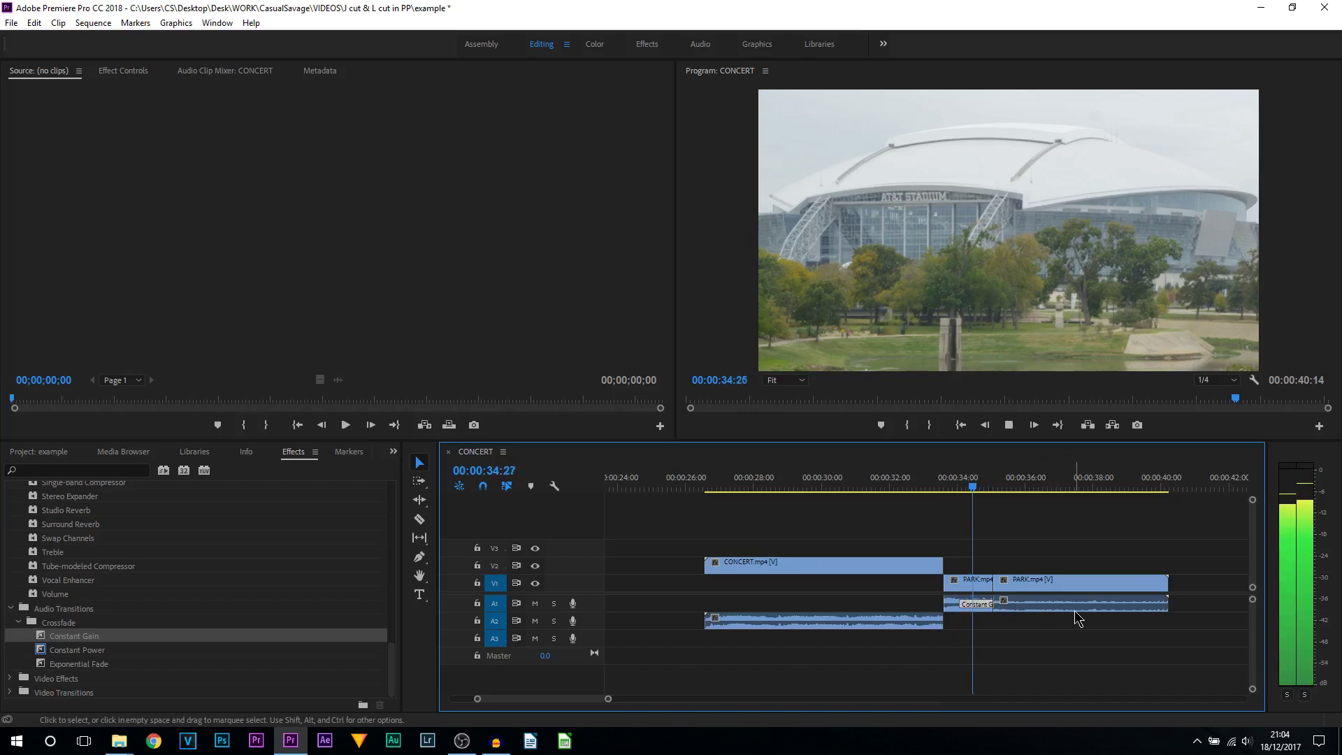
{"action": "key", "text": "space"}
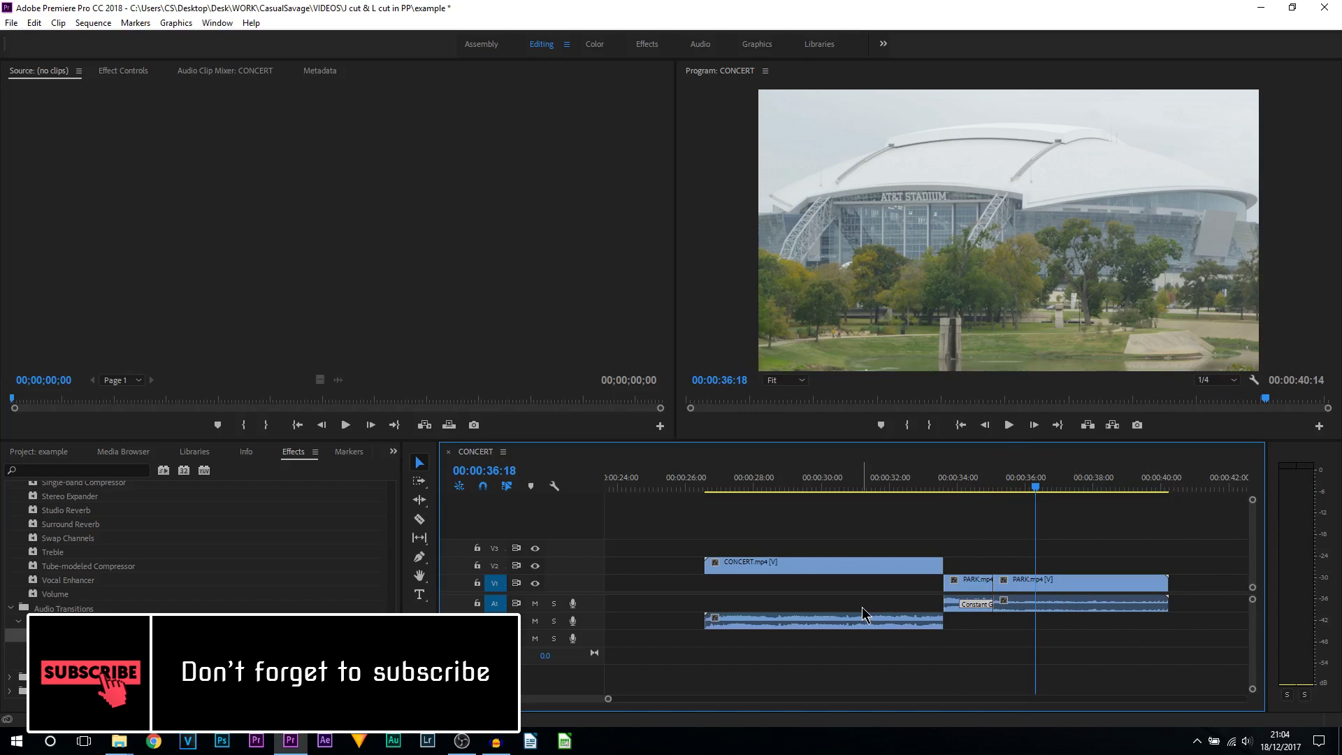
{"action": "left_click_drag", "start_coordinate": [608, 699], "coordinate": [458, 710]}
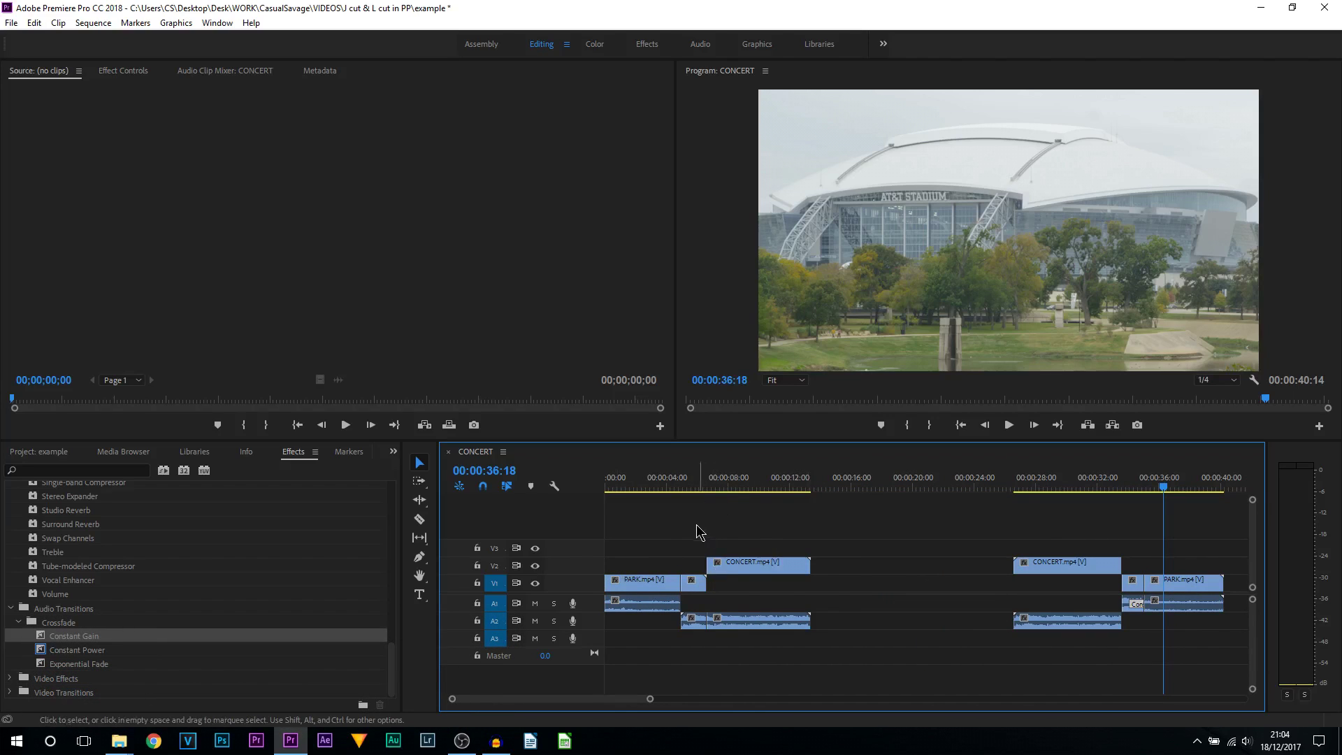
Review the J cut near 00:00:06:38 and the crossfaded L cut at 00:00:33:38 on the timeline
{"action": "left_click", "coordinate": [707, 480]}
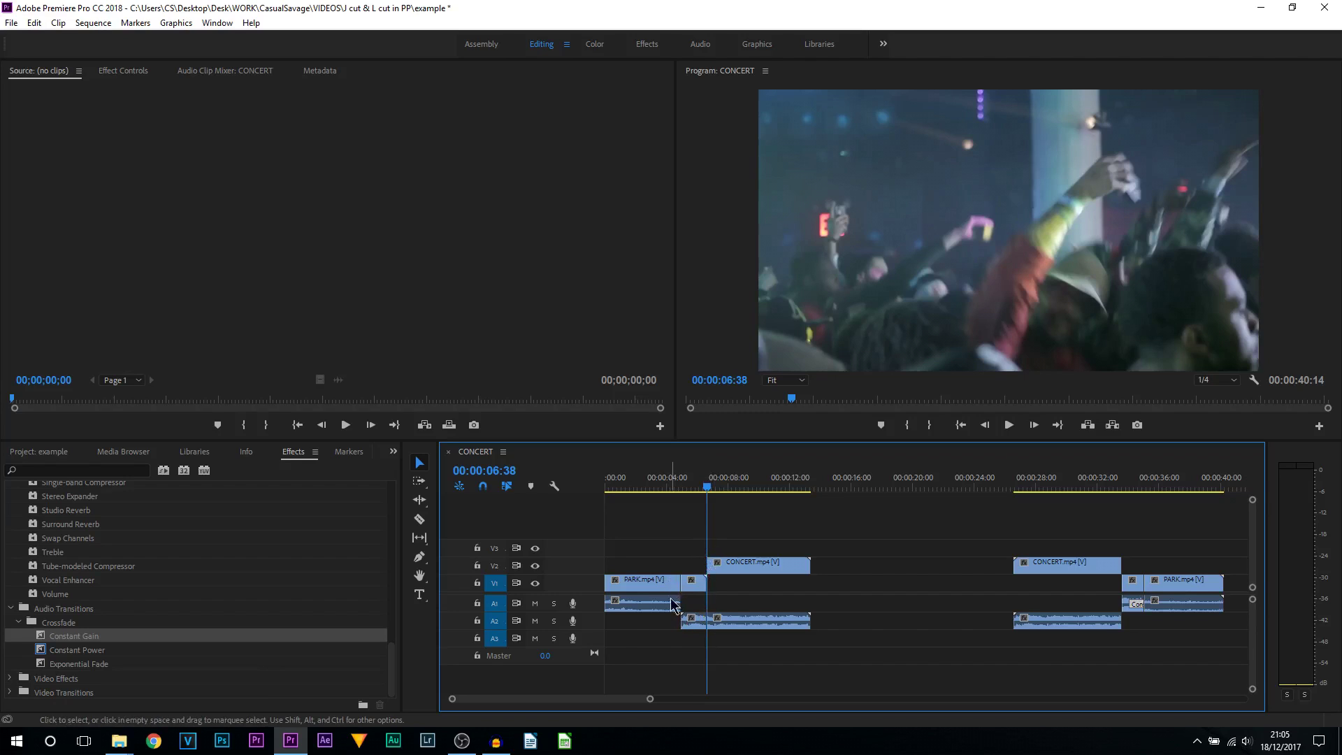
{"action": "left_click_drag", "start_coordinate": [1120, 487], "coordinate": [1122, 487]}
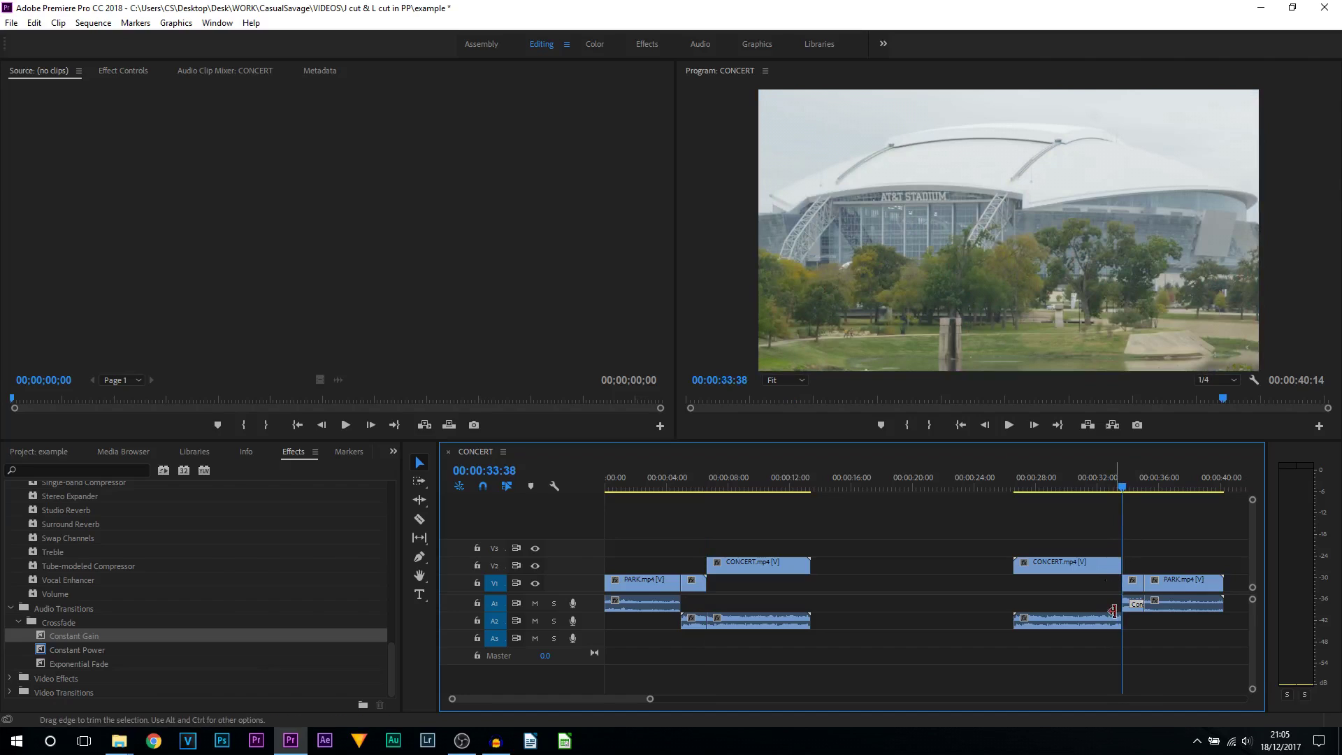